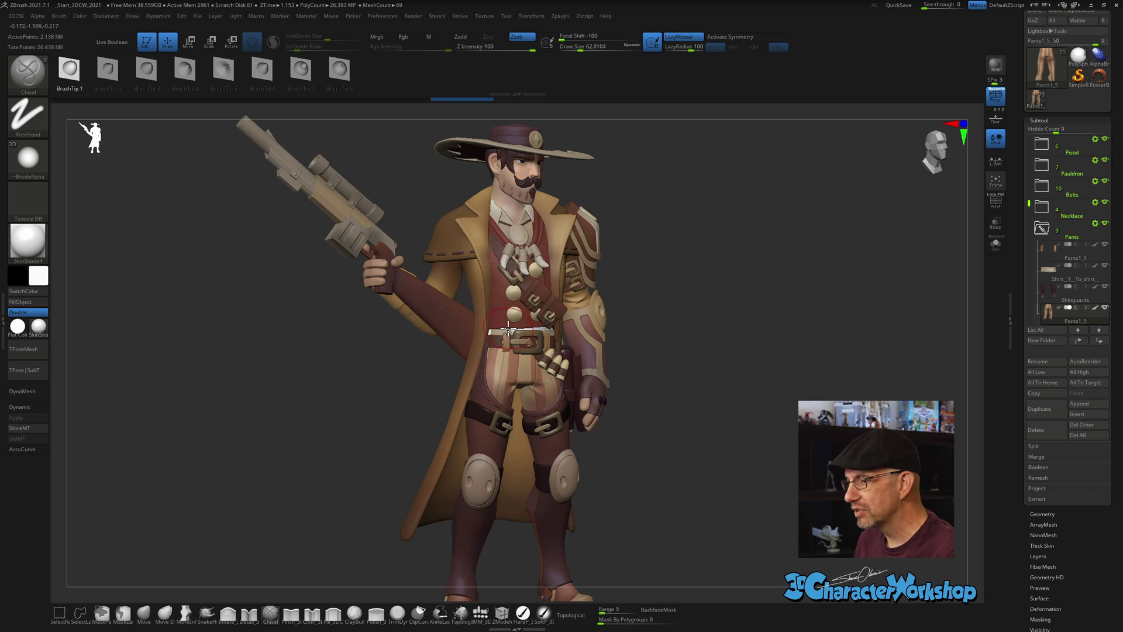
Frame the cowboy's belt and trousers from the front and make Pants the active subtool.
ctrl+right_drag(753, 343, 757, 421)
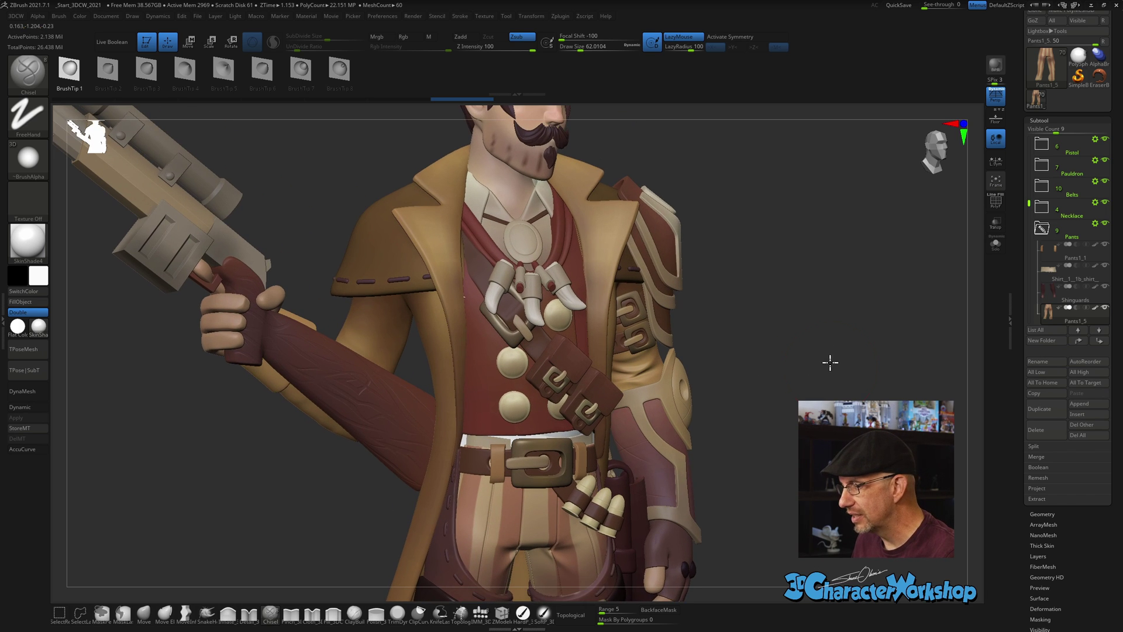
alt+right_drag(830, 362, 787, 216)
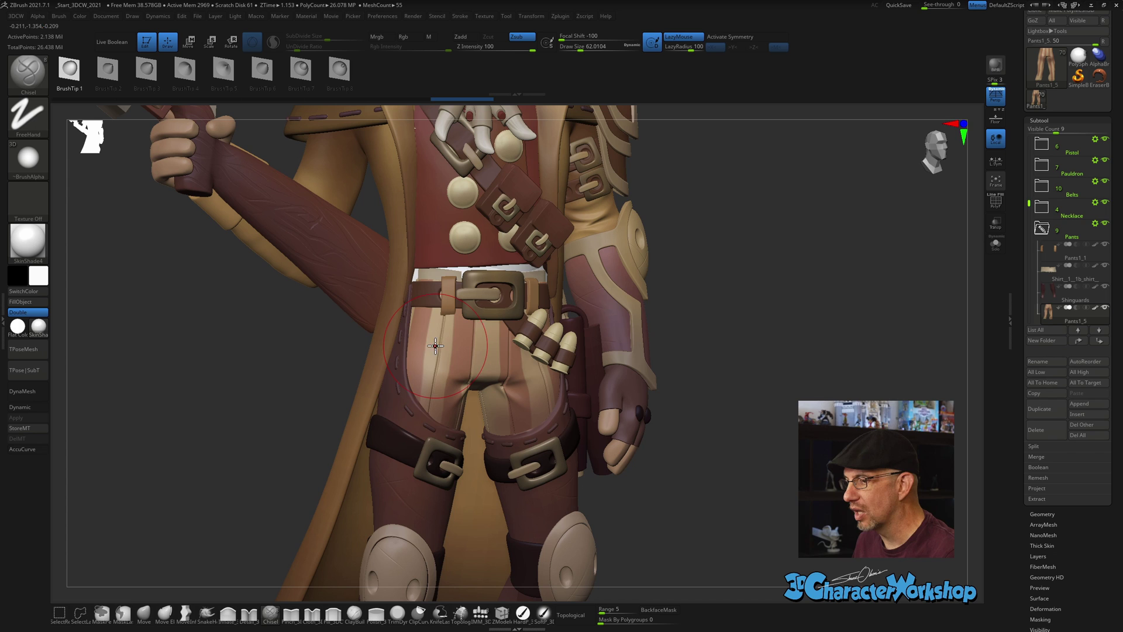
click(1097, 315)
drag(822, 283, 843, 286)
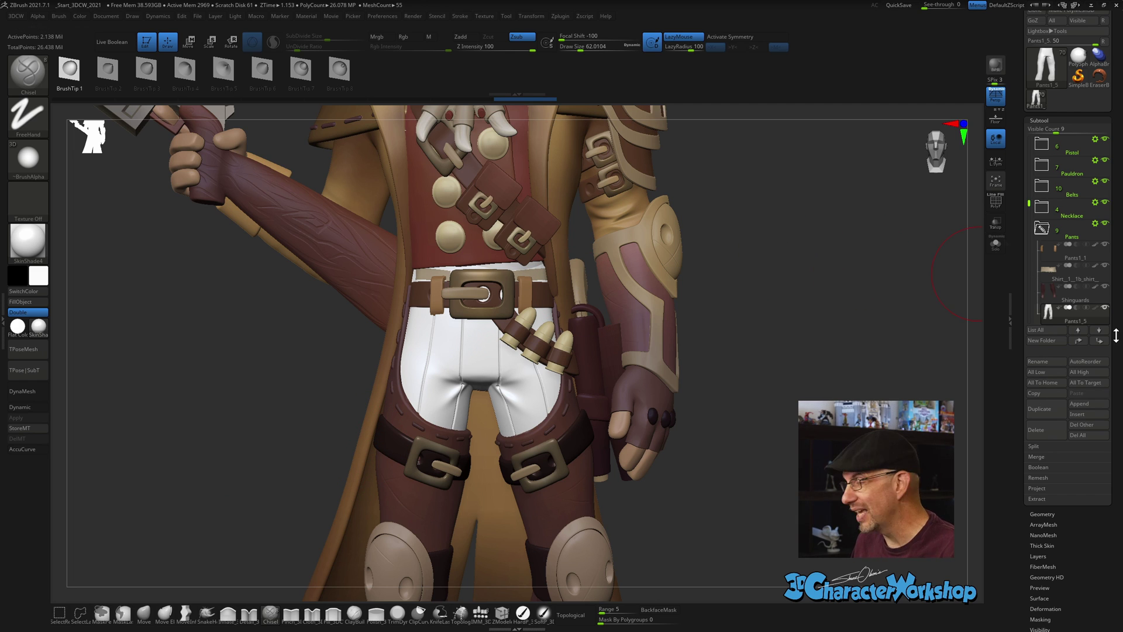
Swap the character for a PolySphere, select the Move brush and zoom in on the sphere.
click(1079, 57)
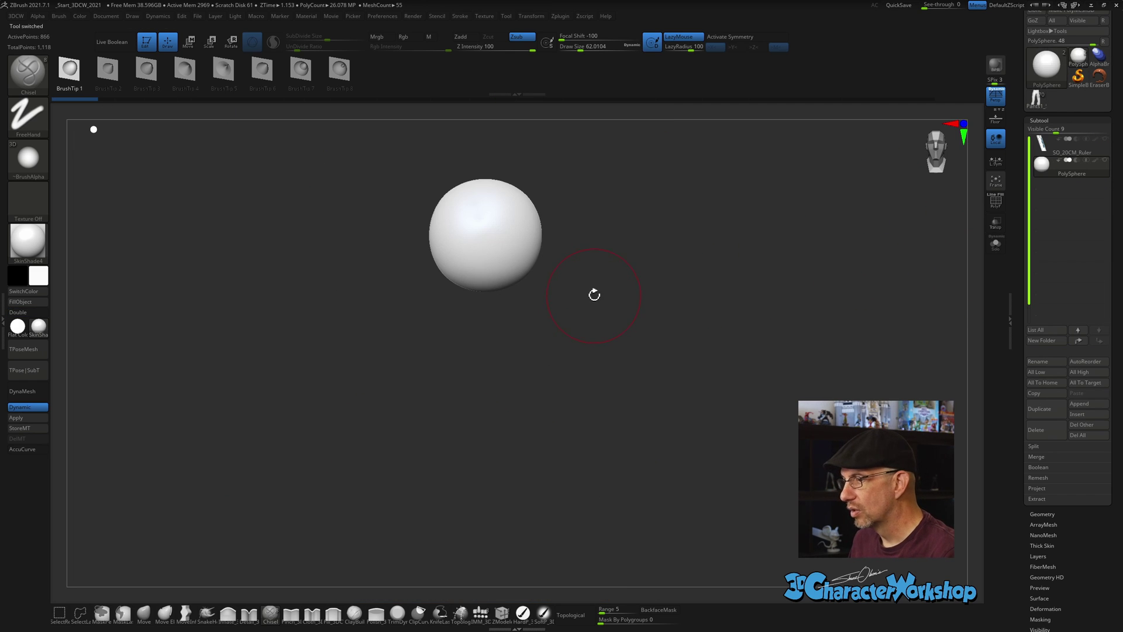
alt+drag(594, 293, 599, 457)
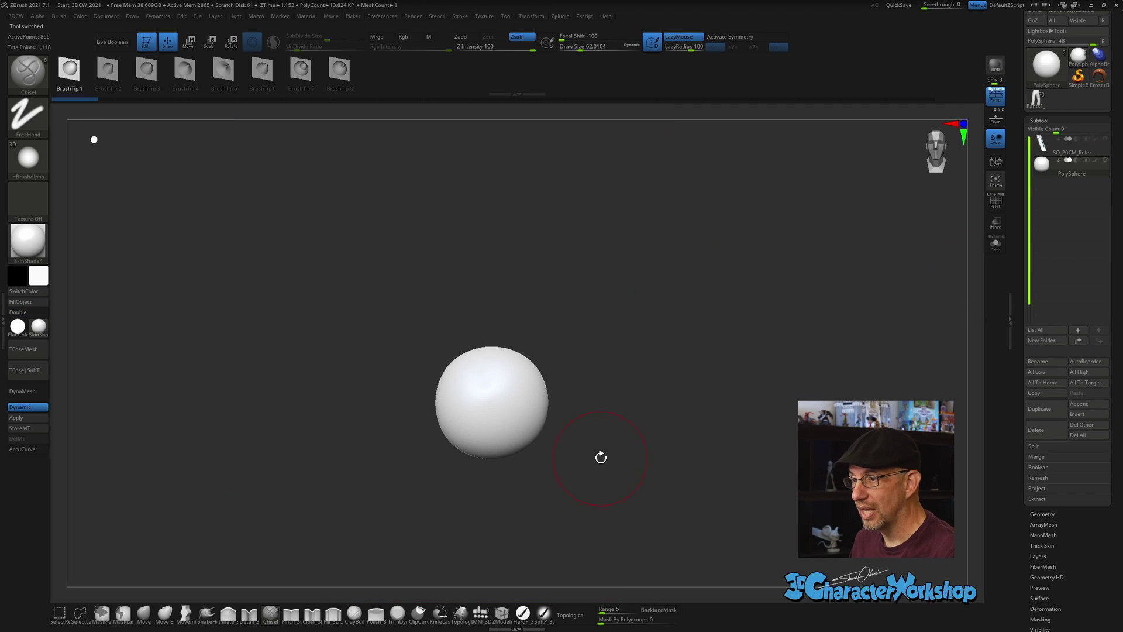
click(143, 612)
alt+drag(647, 351, 690, 386)
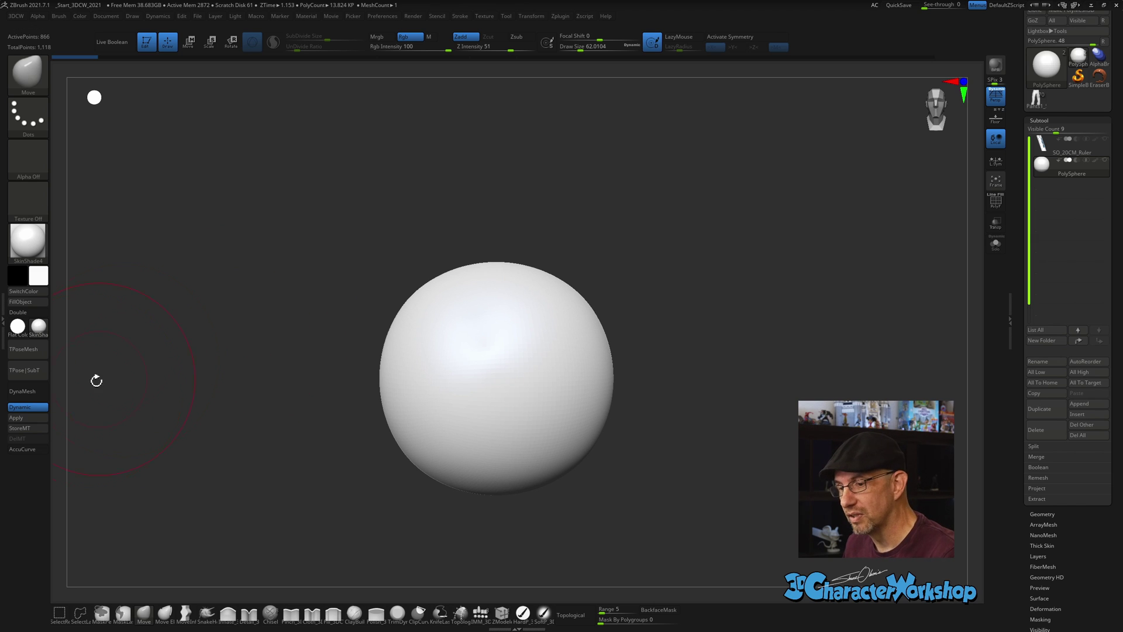
Apply the dynamic subdivision as real geometry and lower draw size to about 26.9.
click(31, 420)
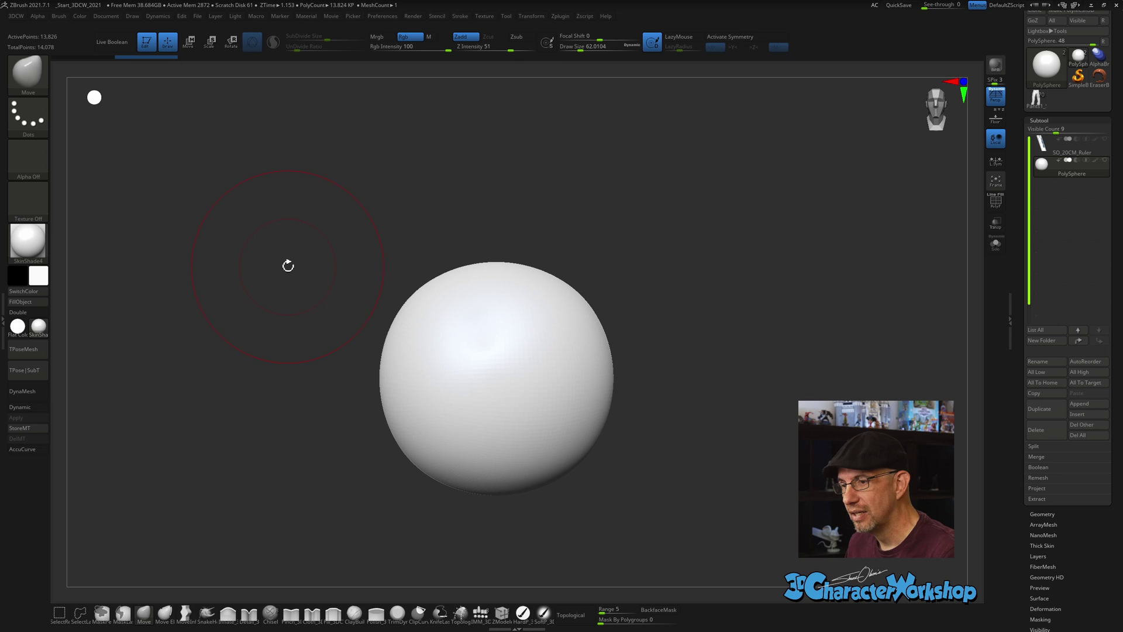
key(s)
drag(288, 264, 281, 265)
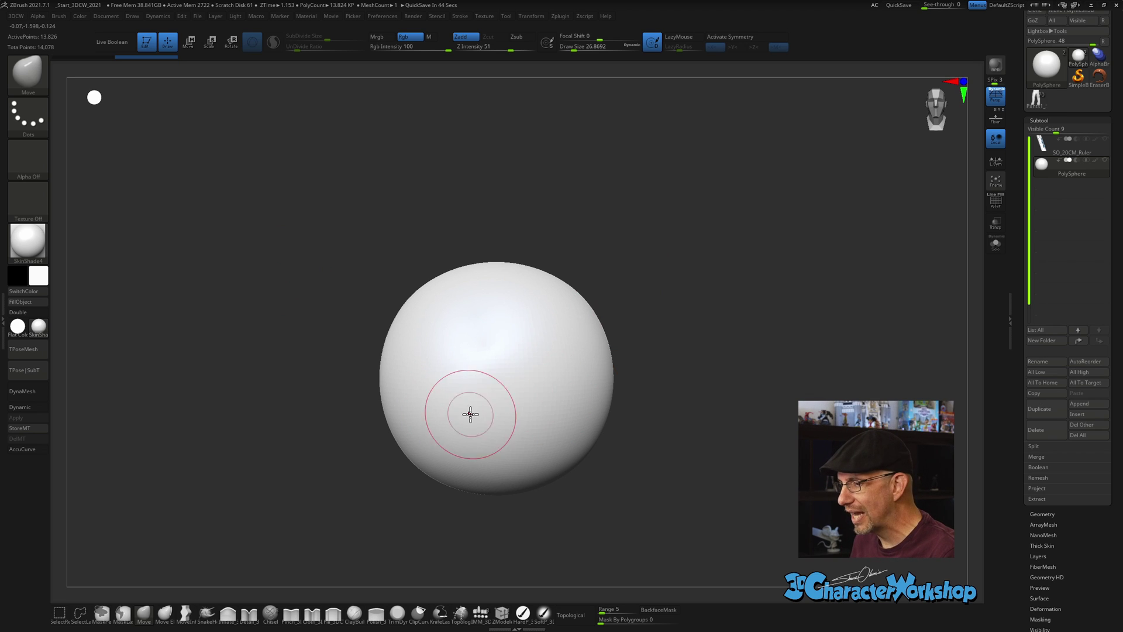
Set draw size to about 21.6 and apply BasicMaterial to the sphere.
key(s)
click(728, 242)
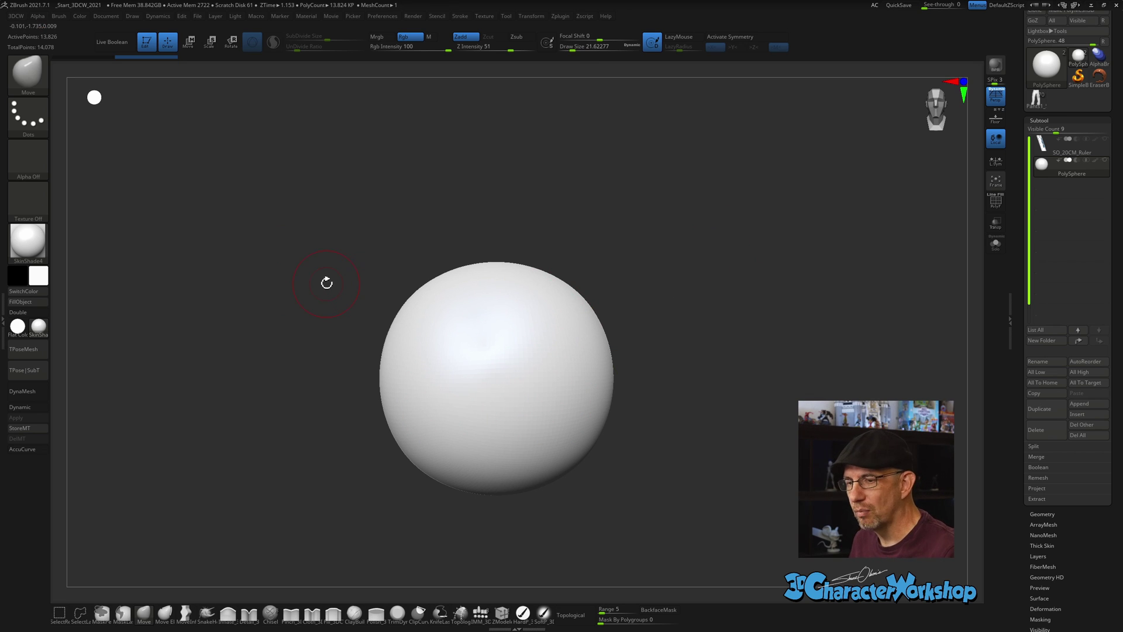
click(38, 326)
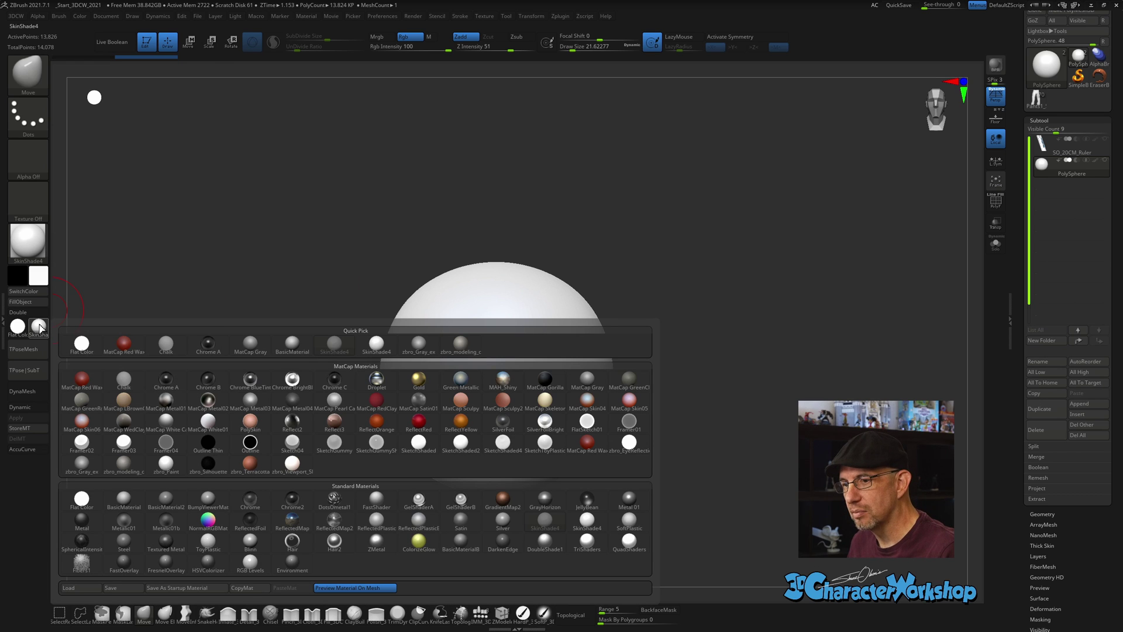
click(124, 498)
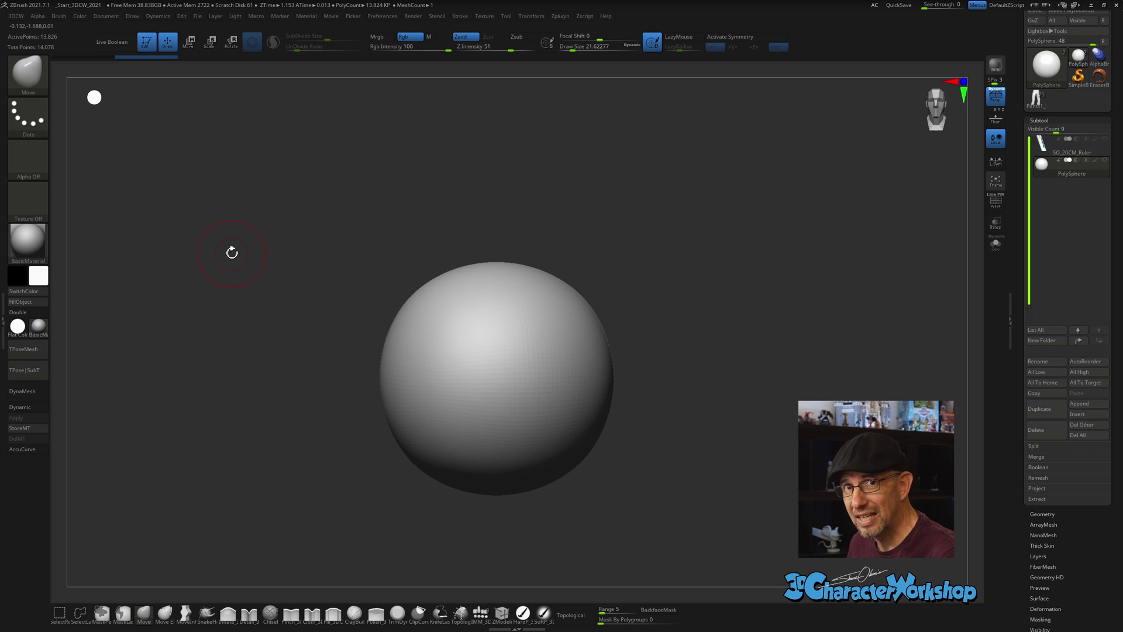
Subdivide the sphere twice with Ctrl+D, reaching about 884,738 points.
key(ctrl)
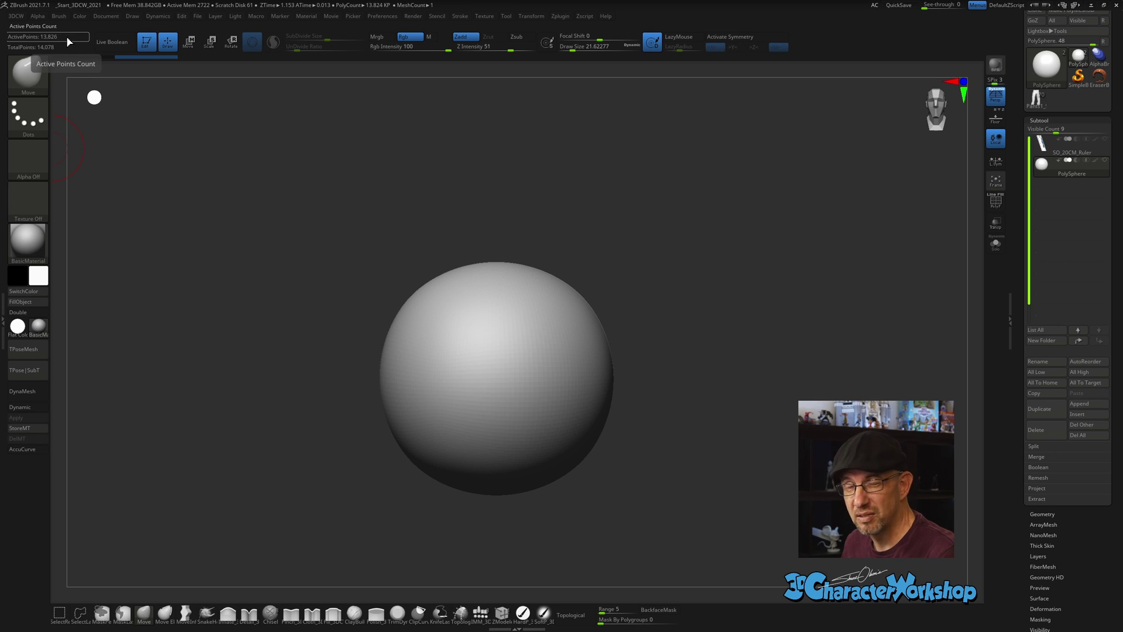
key(ctrl)
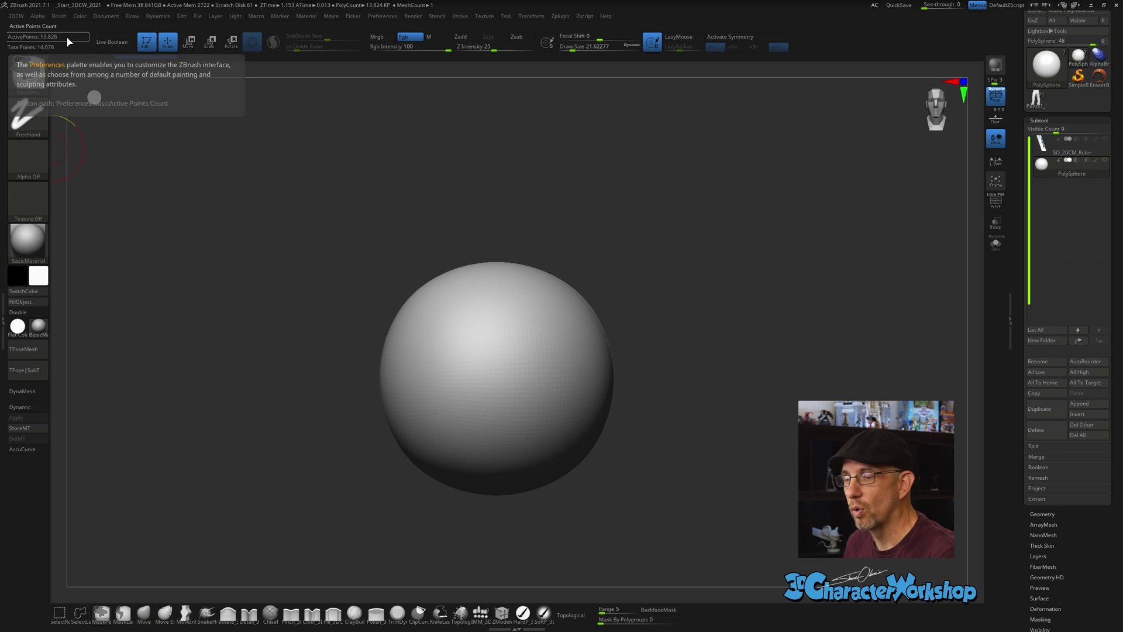
key(ctrl+d)
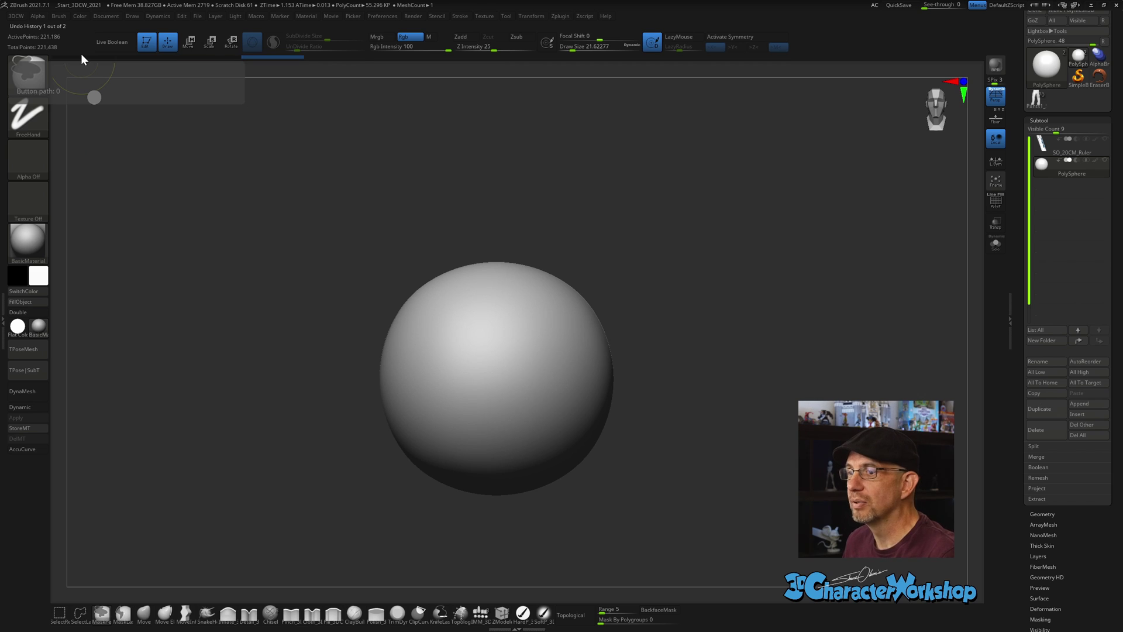
key(ctrl+d)
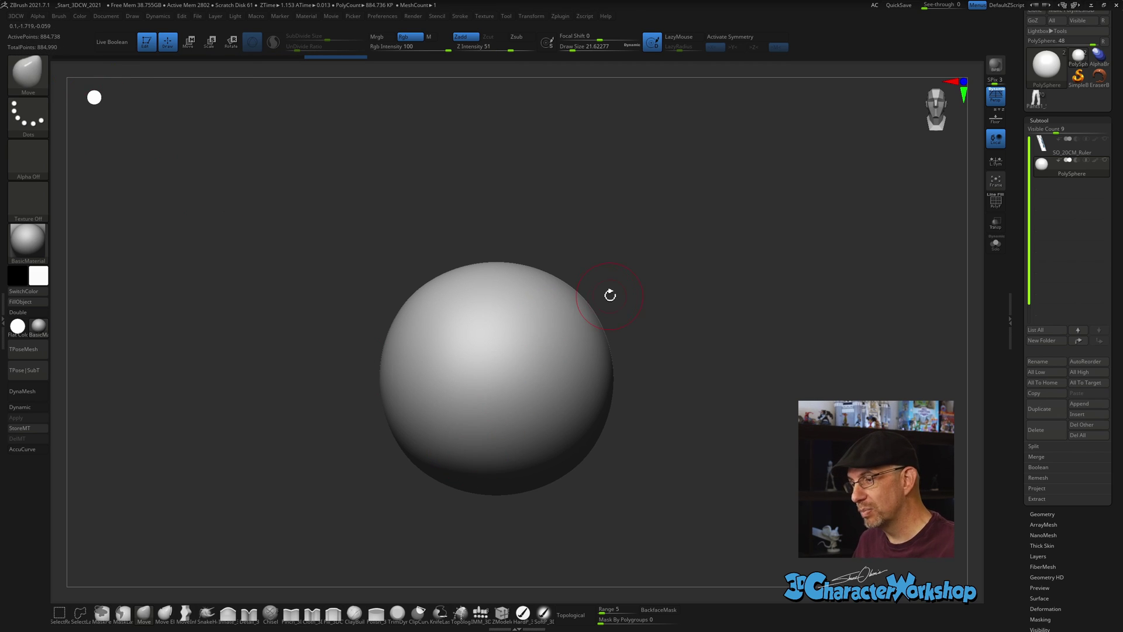
Check mesh density with the PolyF wireframe, then shrink draw size to about 18.5.
key(shift+f)
drag(631, 306, 690, 292)
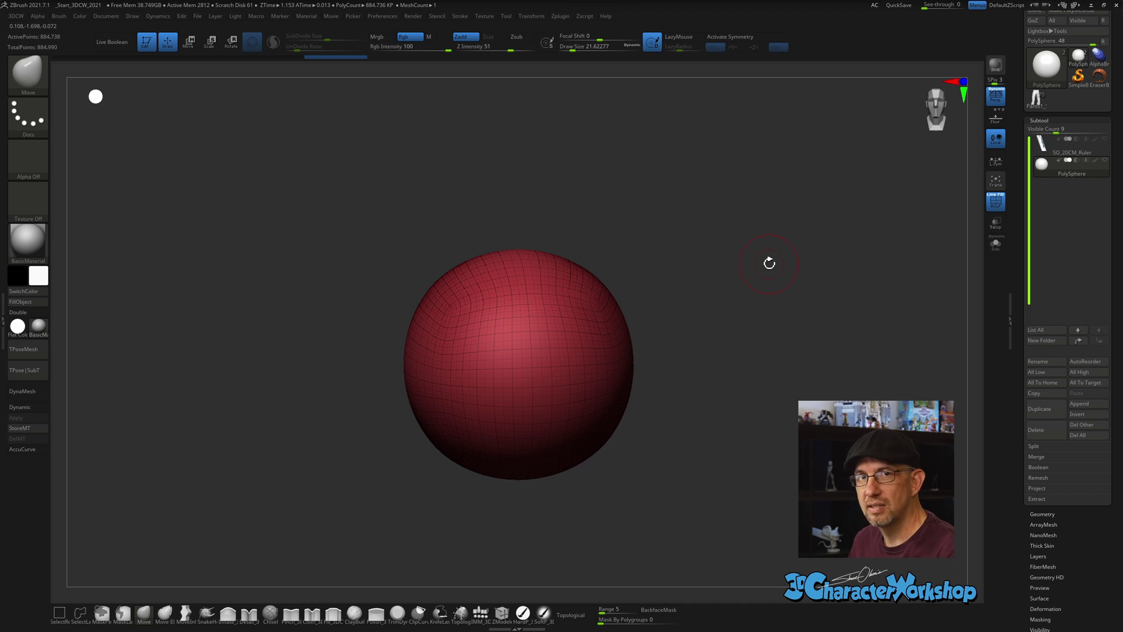
key(shift+f)
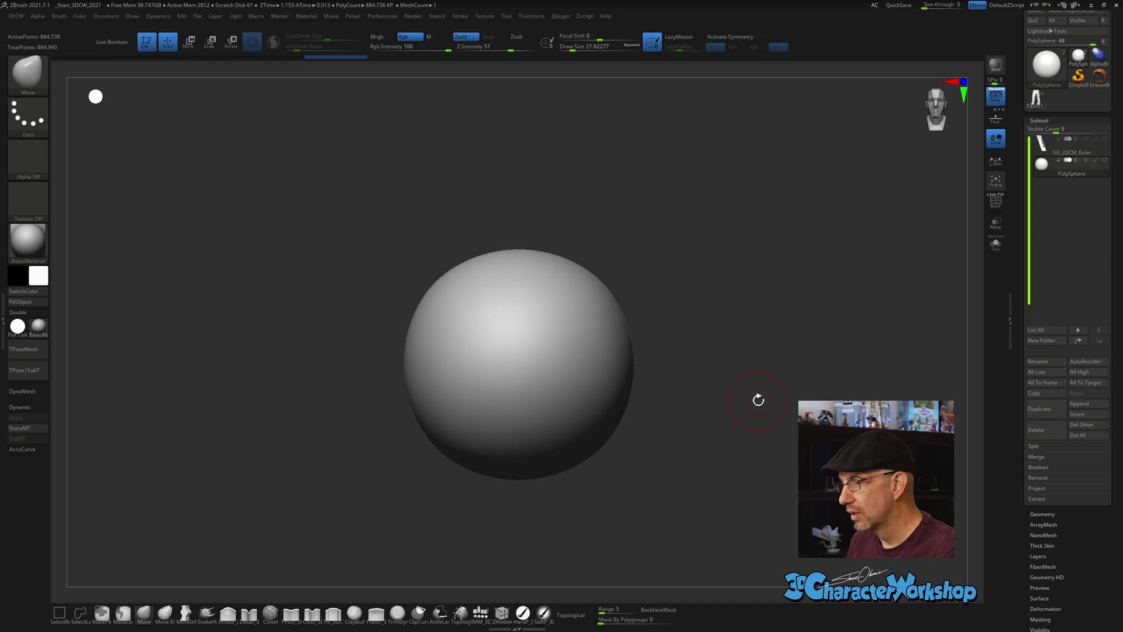
alt+drag(758, 400, 605, 296)
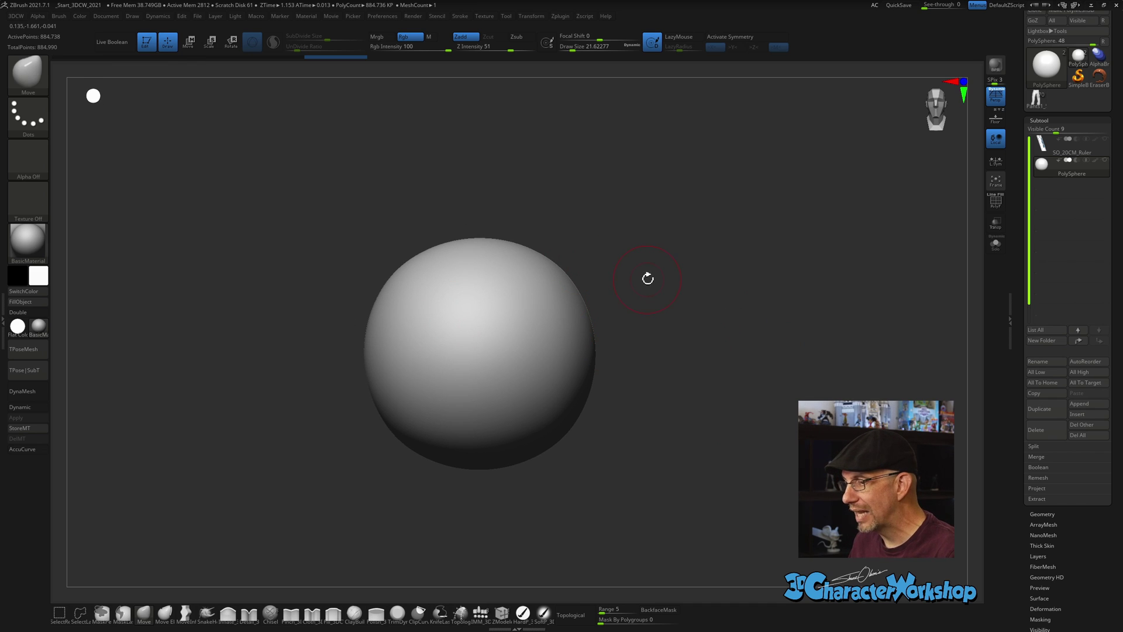
key(bracketleft)
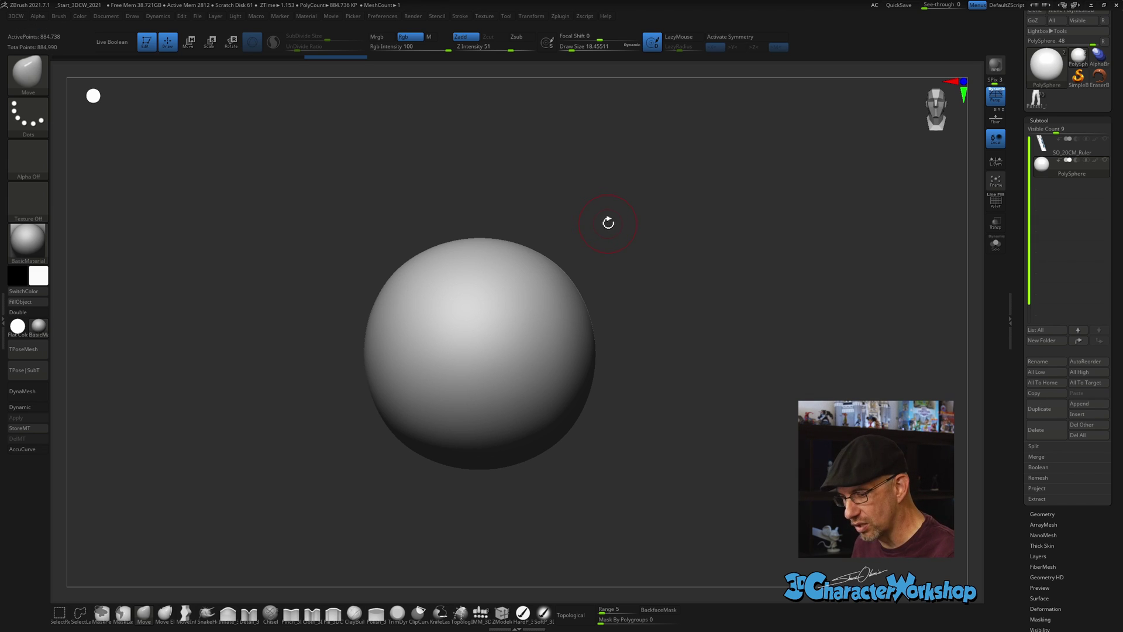
Drop the draw size to about 11.7 and turn the sphere slightly.
key(s)
drag(608, 222, 605, 224)
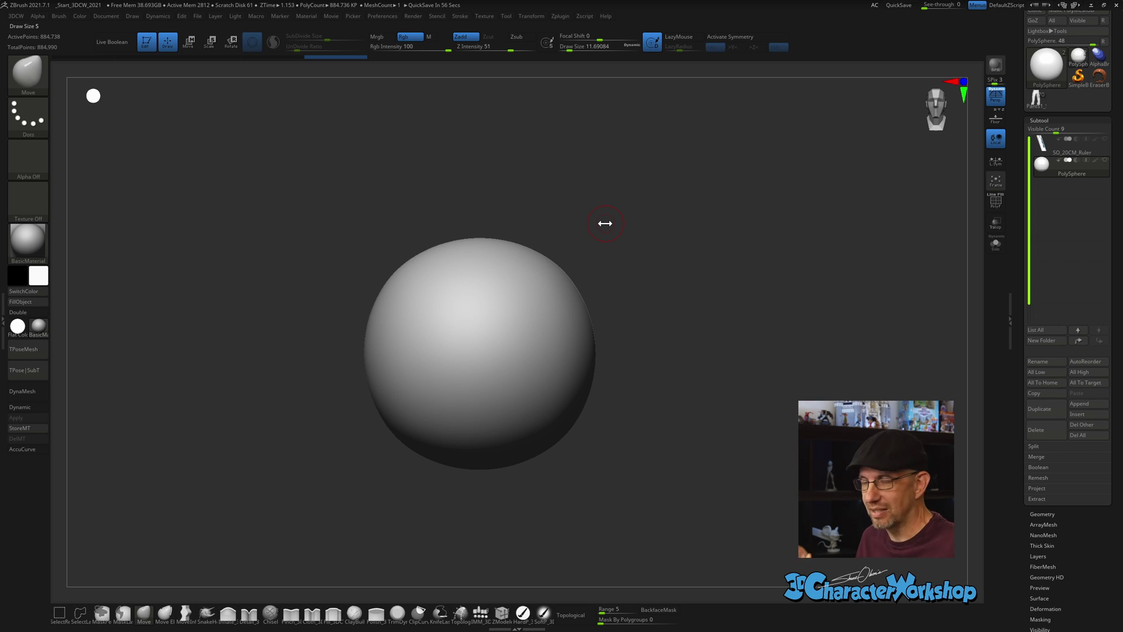
drag(597, 181, 394, 311)
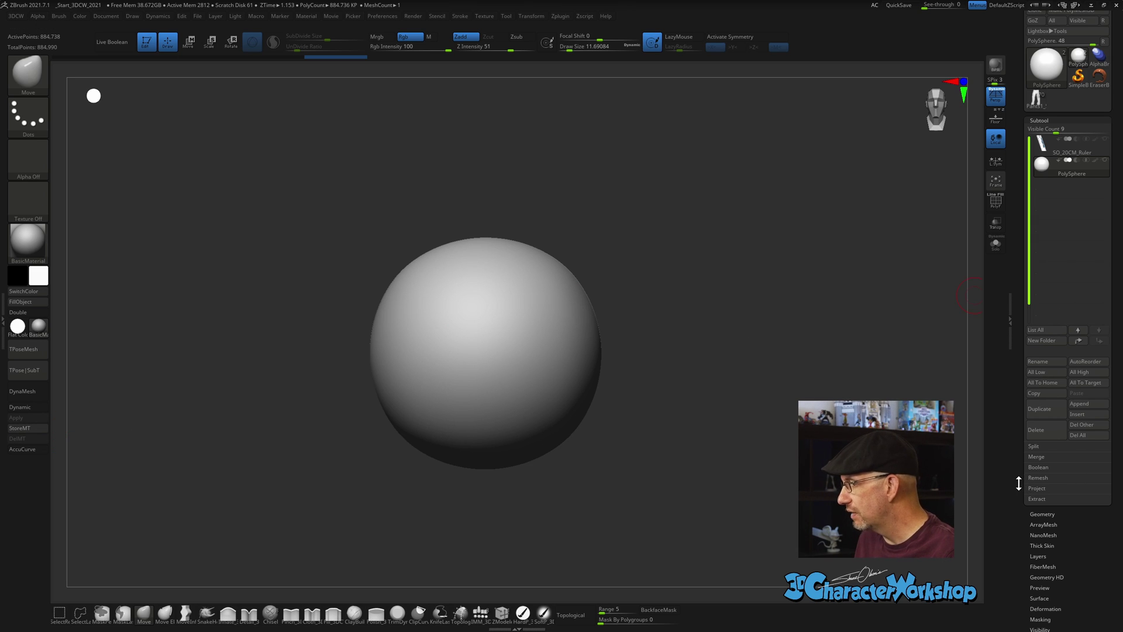
Store the smooth sphere as a morph target with StoreMT and set draw size to about 8.4.
drag(1020, 483, 1015, 409)
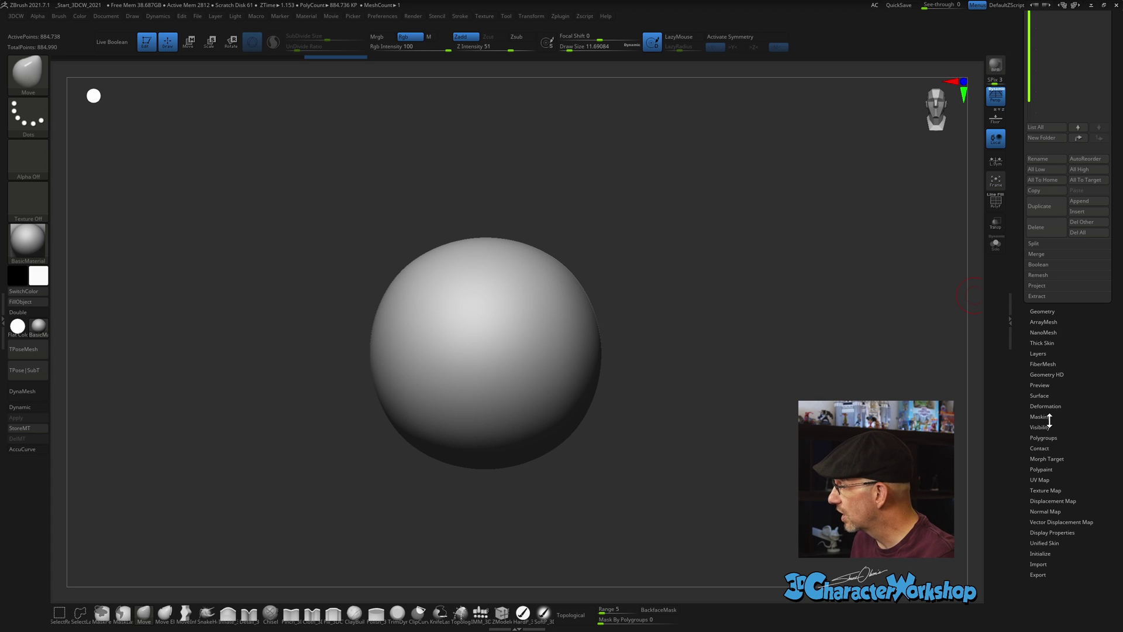
click(1048, 458)
drag(1047, 458, 1047, 490)
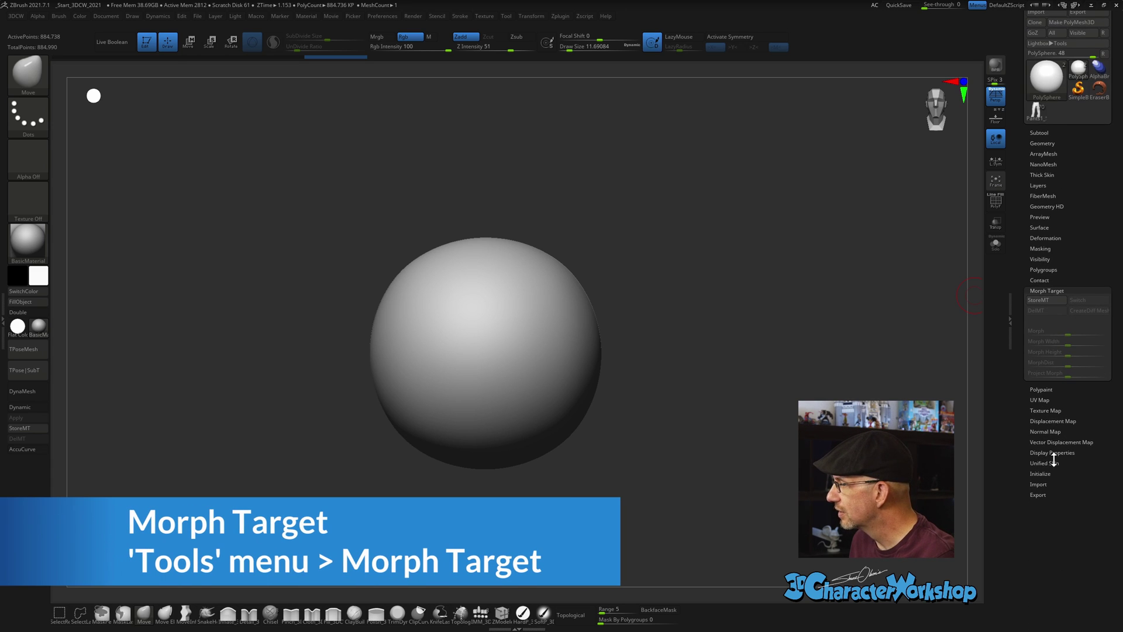
click(1044, 299)
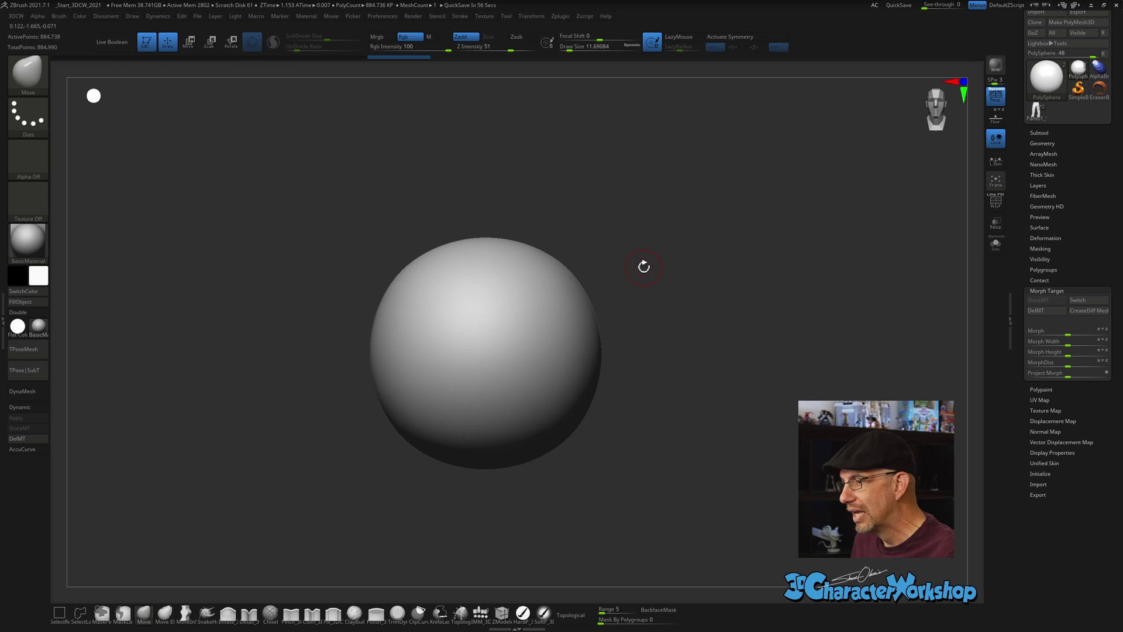
key(s)
click(391, 228)
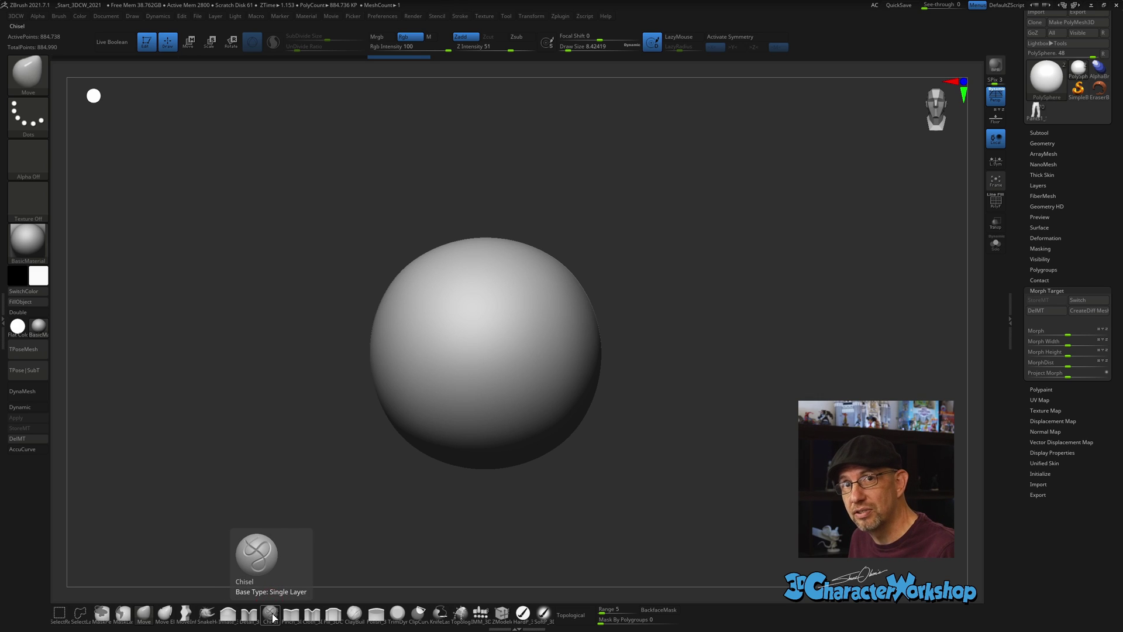
Select the Chisel brush from the bottom brush shelf.
click(275, 616)
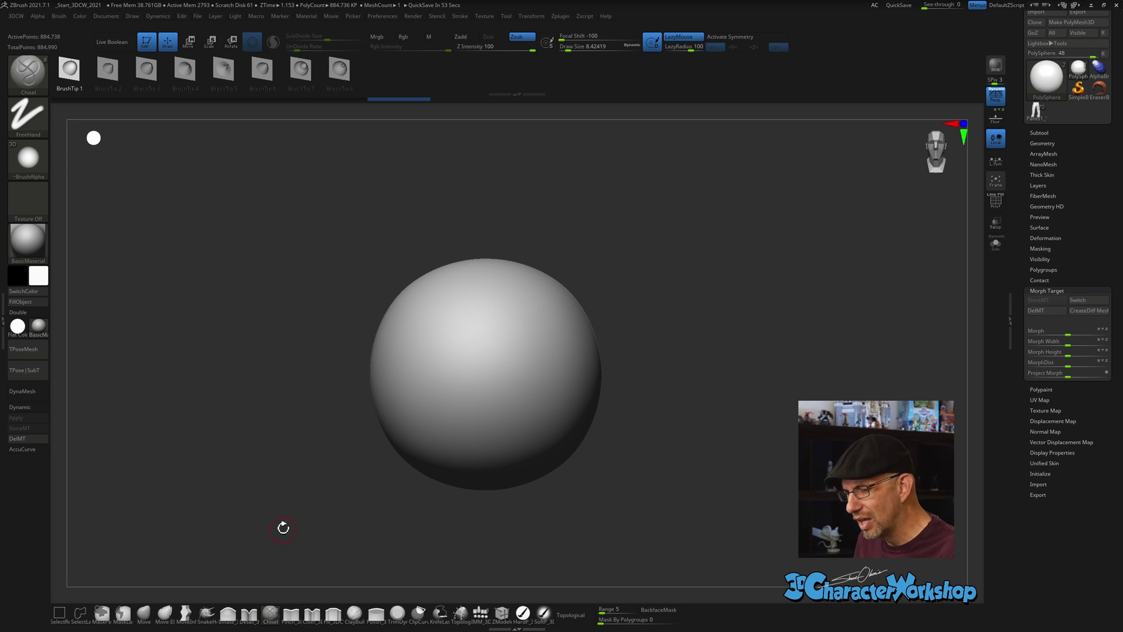
Try a looping groove with the Cloth_3DCW brush, inspect it, then undo it.
click(315, 611)
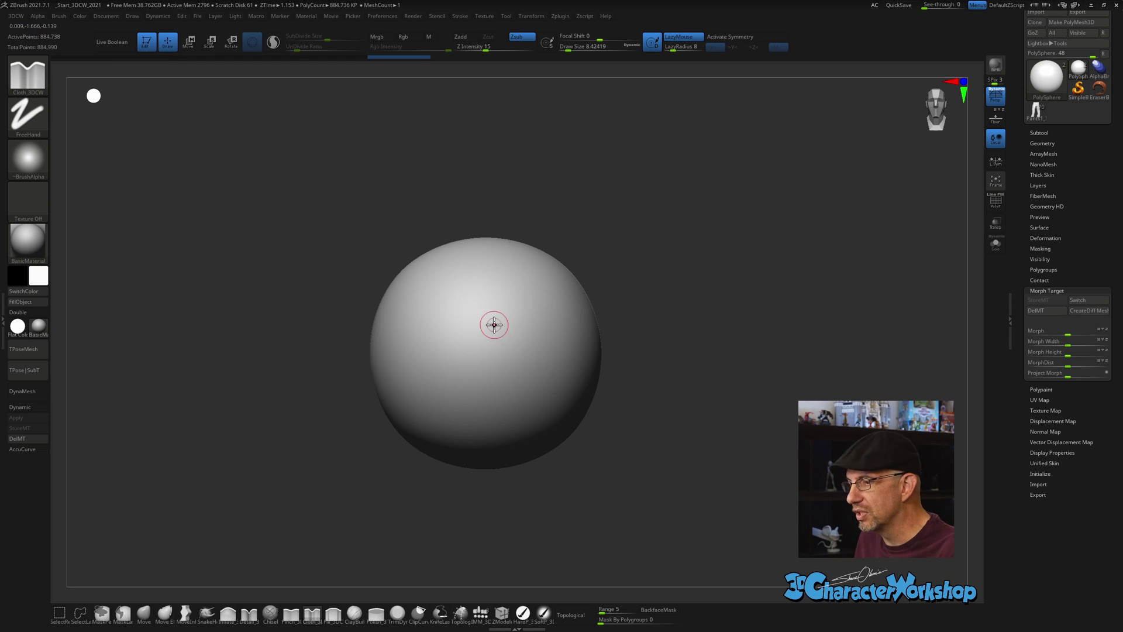
mouse_move(509, 257)
mouse_down()
mouse_move(411, 303)
mouse_move(393, 324)
mouse_move(399, 361)
mouse_move(434, 374)
mouse_move(460, 360)
mouse_move(471, 335)
mouse_move(461, 299)
mouse_move(420, 252)
mouse_up()
drag(674, 197, 675, 231)
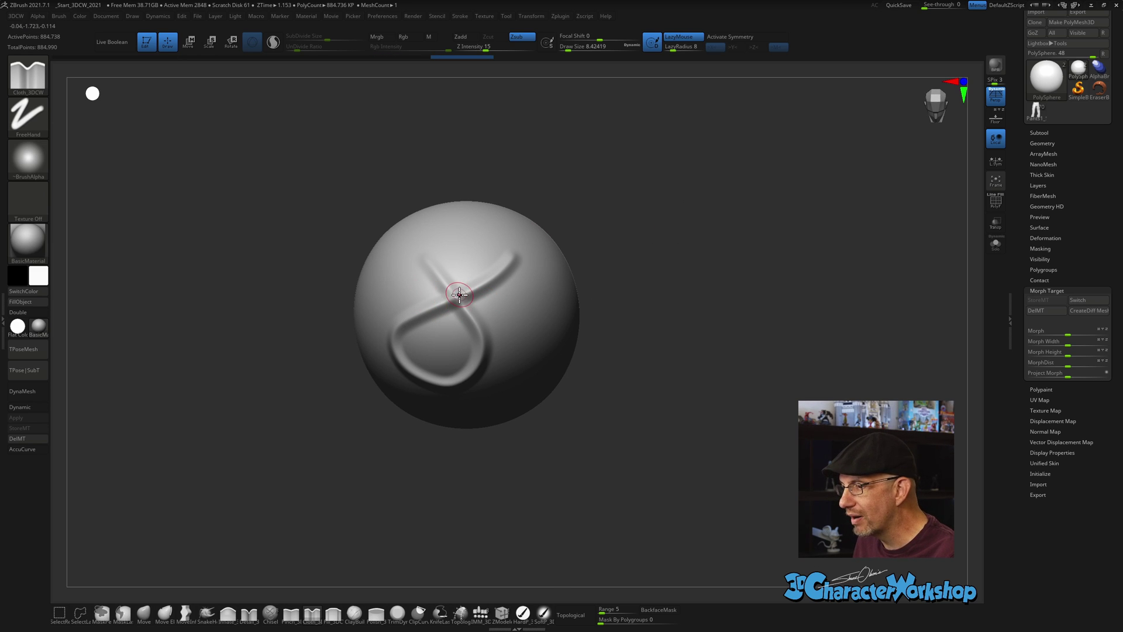
drag(717, 266, 725, 275)
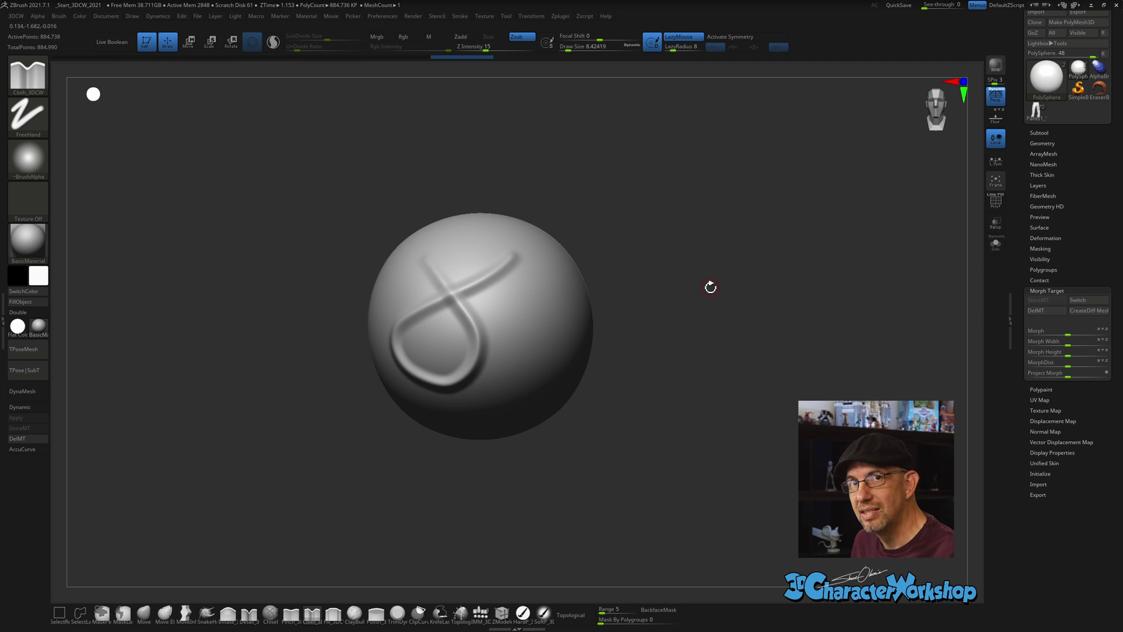
drag(705, 318, 708, 321)
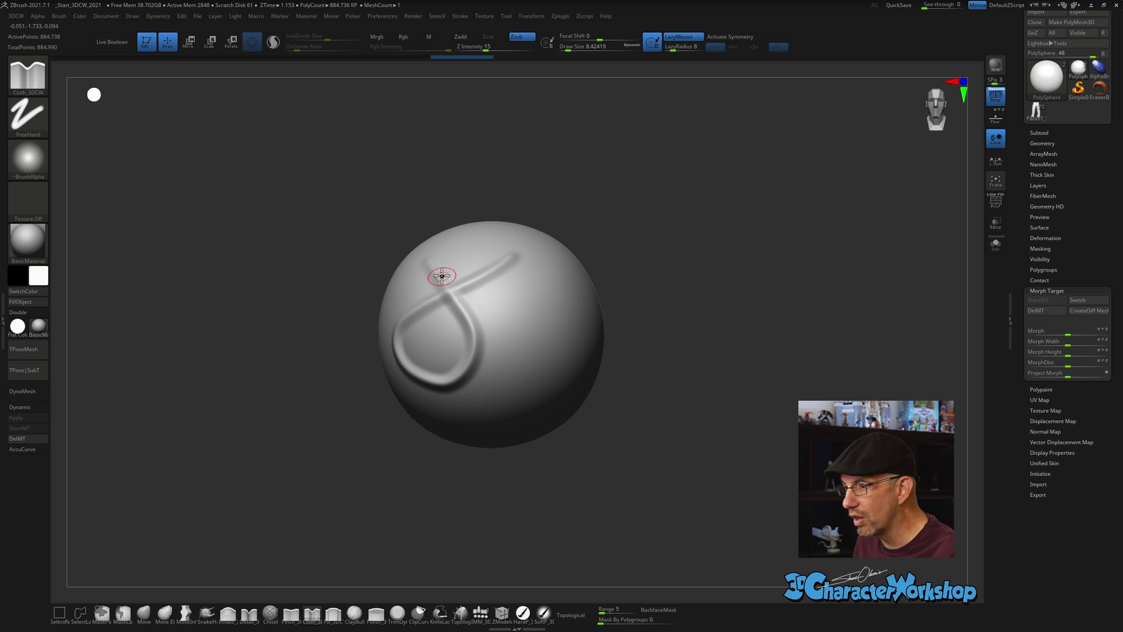
key(ctrl+z)
drag(677, 419, 670, 429)
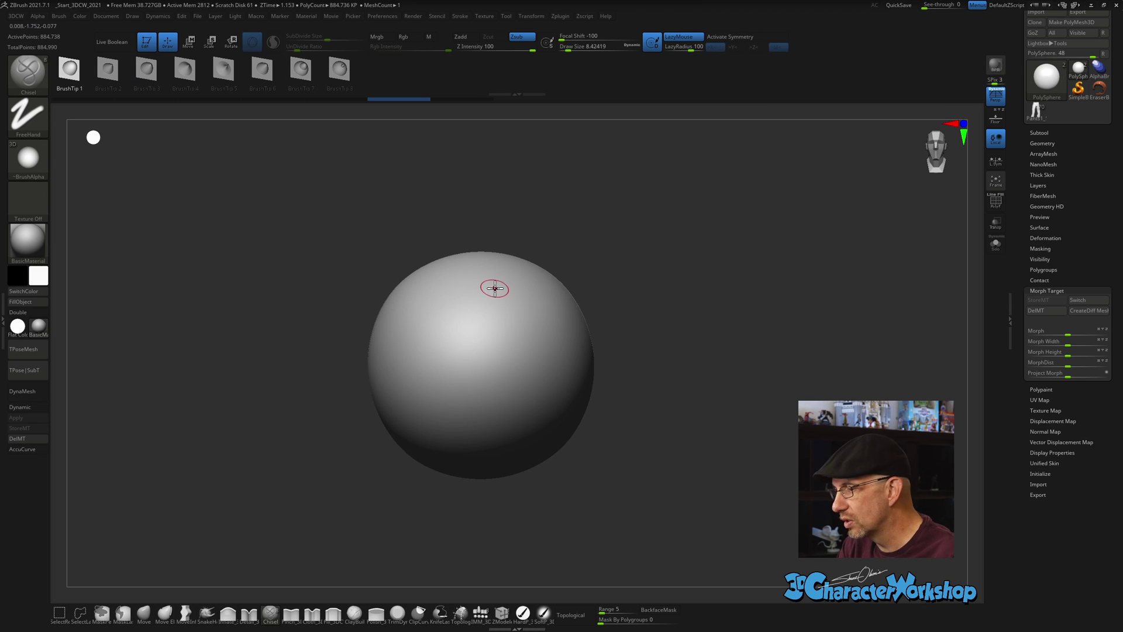
Carve a chisel loop across the sphere's upper half and inspect it.
mouse_move(494, 284)
mouse_down()
mouse_move(441, 311)
mouse_move(412, 362)
mouse_move(412, 390)
mouse_move(448, 423)
mouse_move(491, 410)
mouse_move(512, 366)
mouse_move(484, 312)
mouse_move(389, 264)
mouse_up()
drag(563, 239, 556, 447)
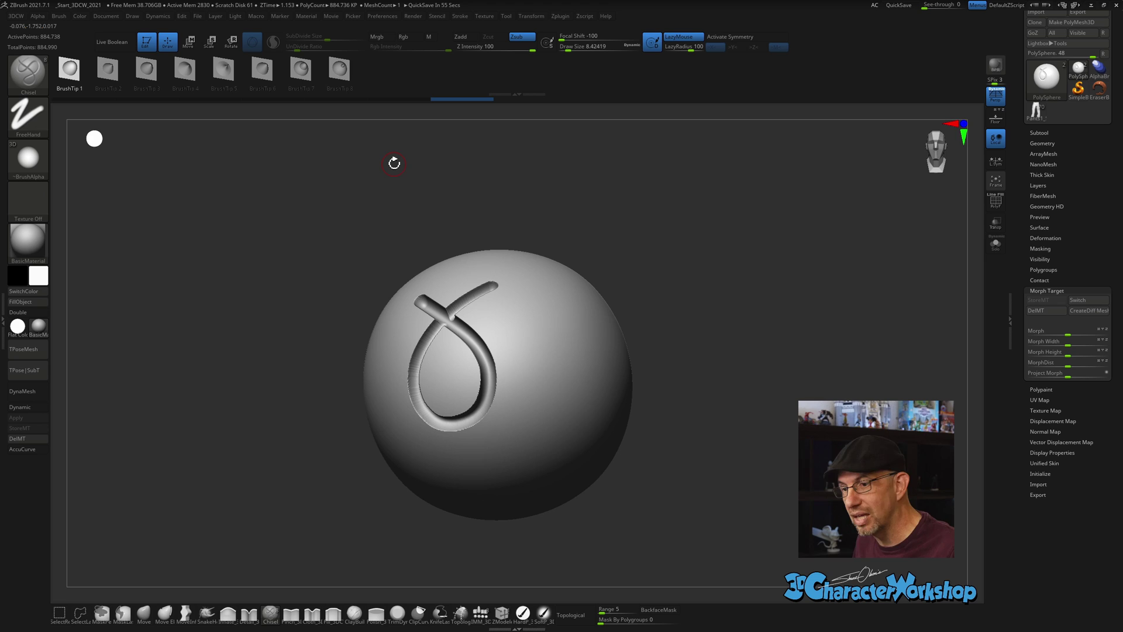
alt+drag(393, 163, 372, 175)
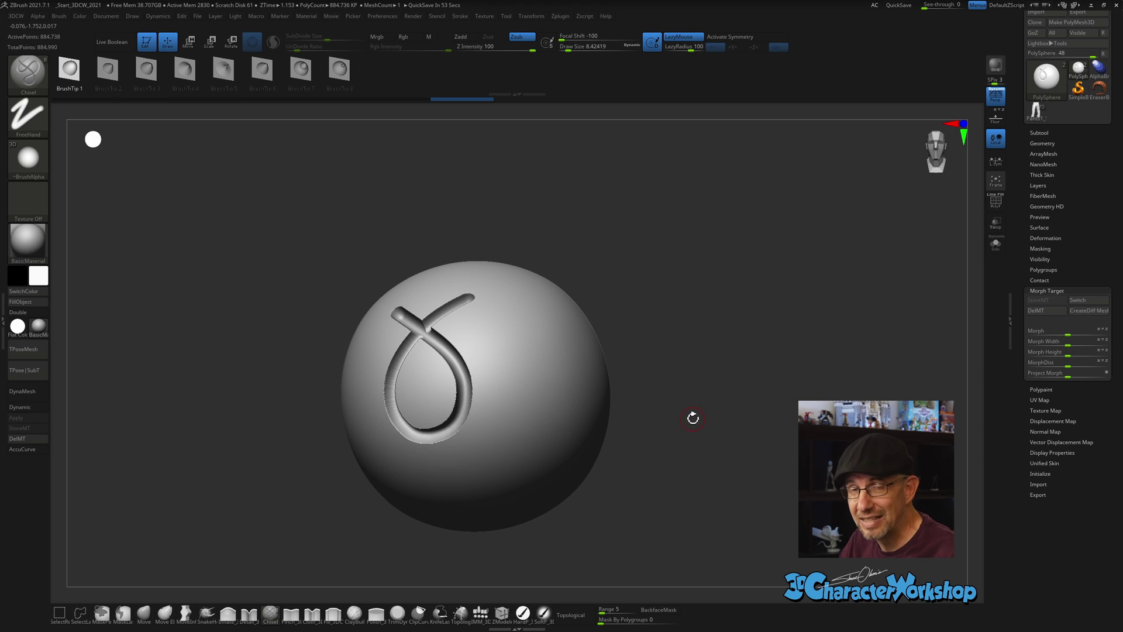
alt+drag(693, 418, 689, 419)
Carve two vertical chisel grooves beside the loop and zoom in to check them.
drag(489, 327, 497, 451)
drag(527, 342, 534, 464)
drag(422, 378, 612, 354)
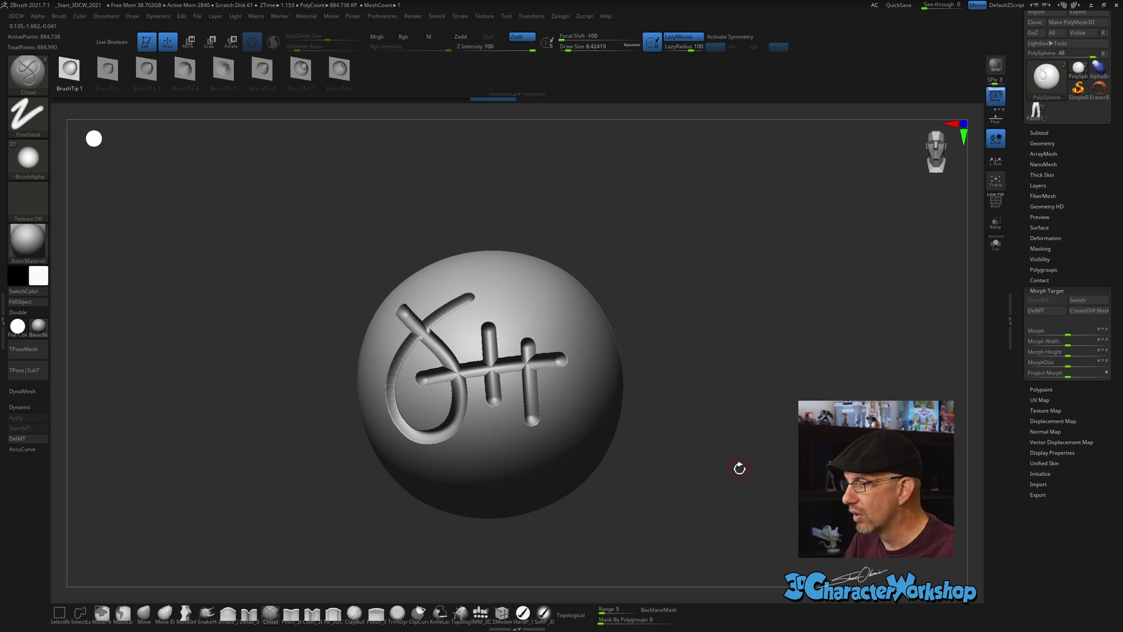
drag(740, 468, 709, 498)
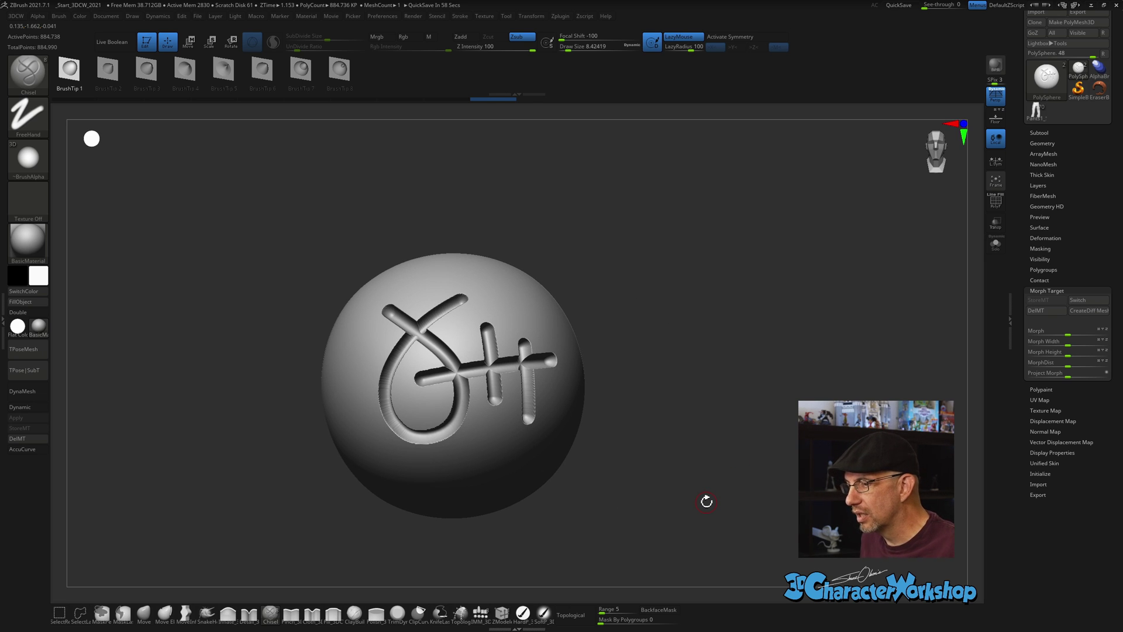
mouse_move(705, 502)
mouse_down()
mouse_move(672, 364)
mouse_move(682, 437)
mouse_move(748, 383)
mouse_up()
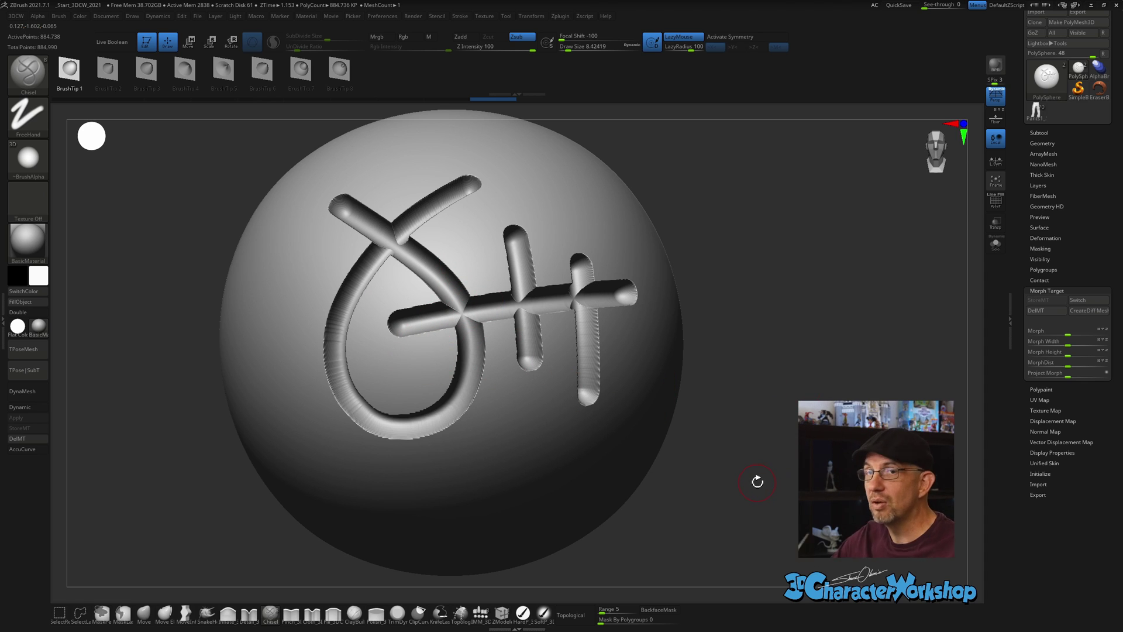
Undo the chiselled grooves and loop with two Ctrl+Z presses, then zoom out.
key(ctrl+z)
key(ctrl+z)
key(ctrl+z)
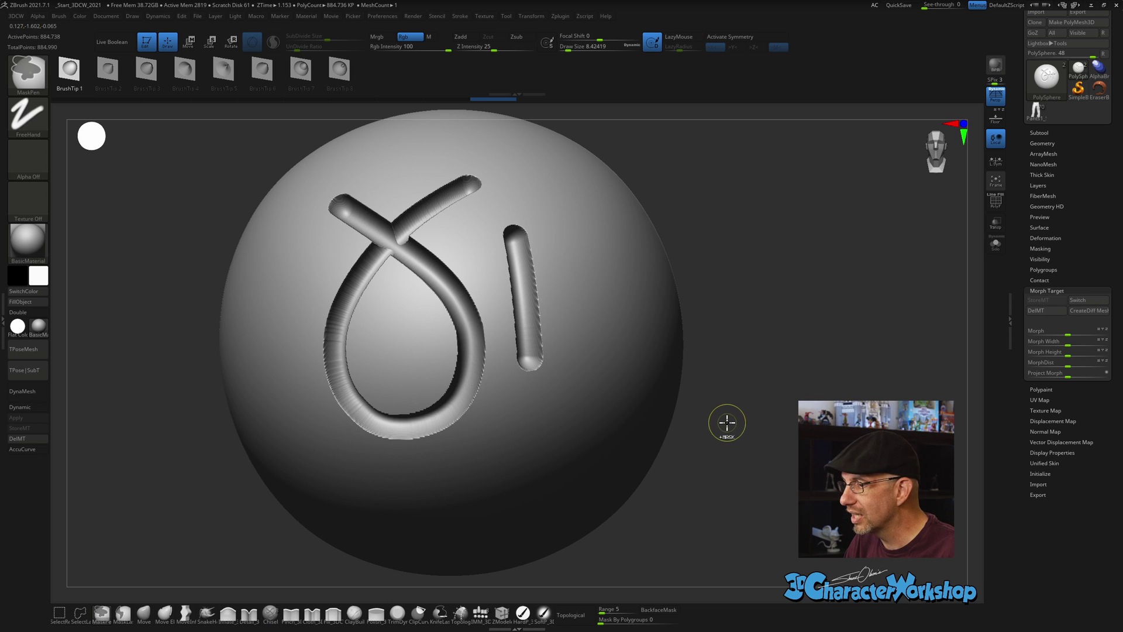
key(ctrl+z)
mouse_move(727, 428)
alt+mouse_down()
mouse_move(707, 384)
mouse_move(706, 437)
alt+mouse_up()
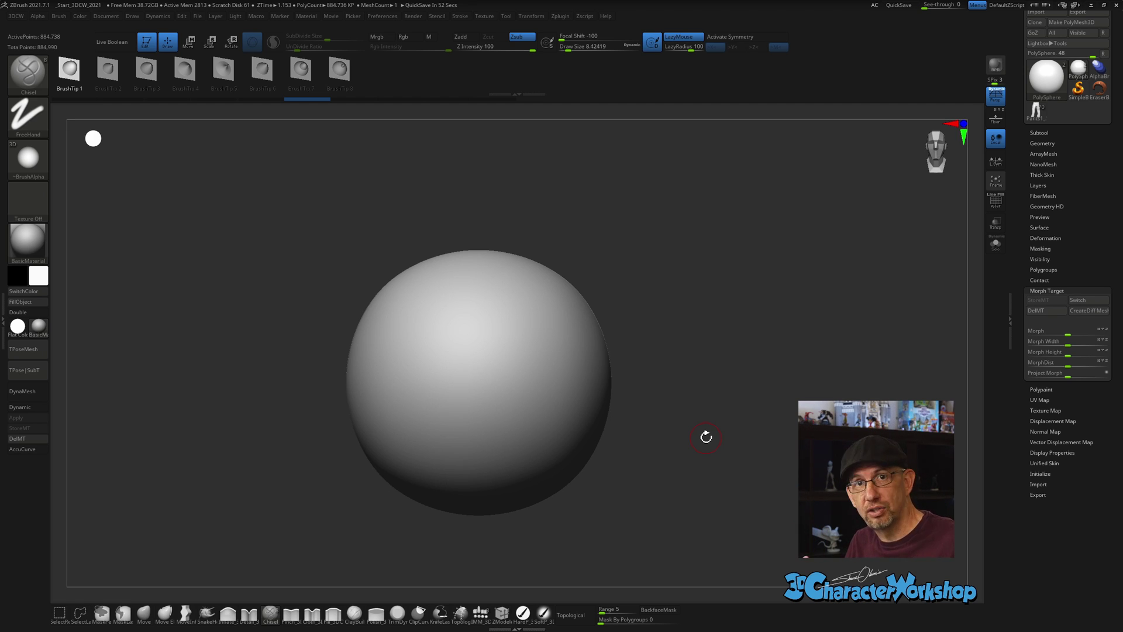
Collapse Morph Target, expand Layers and create Untitled Layer 1.
click(1045, 291)
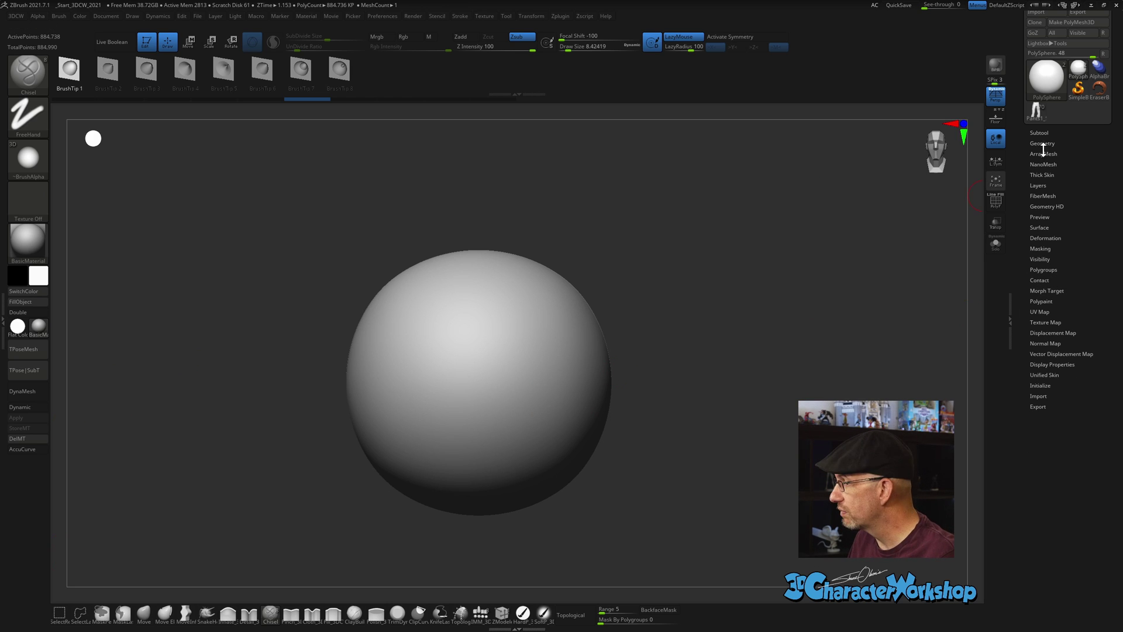
click(1052, 184)
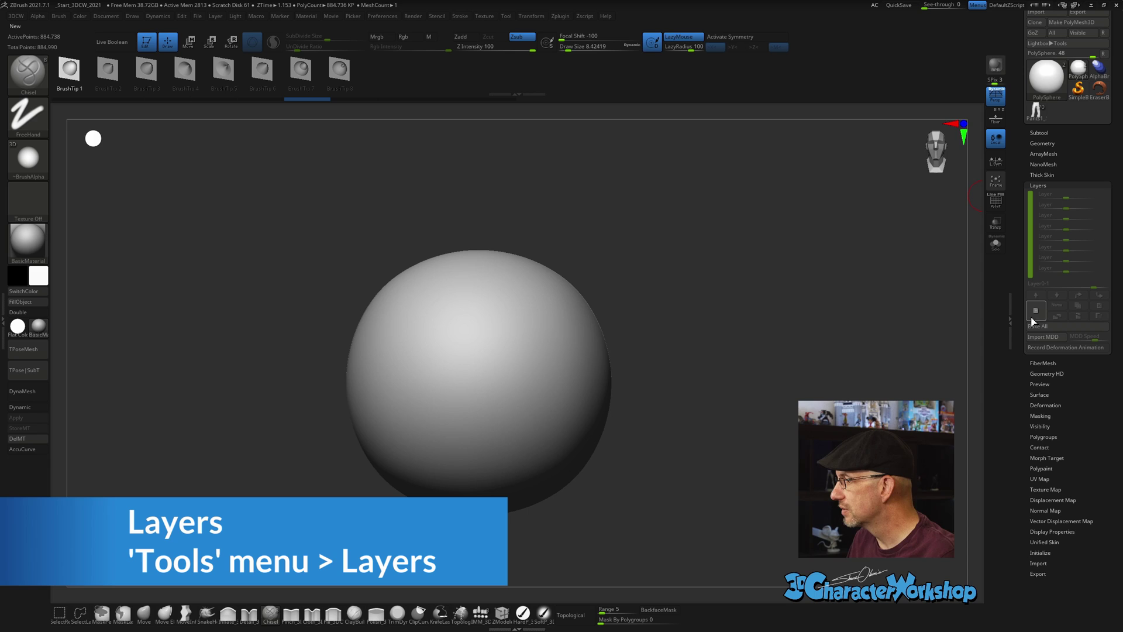
click(1035, 314)
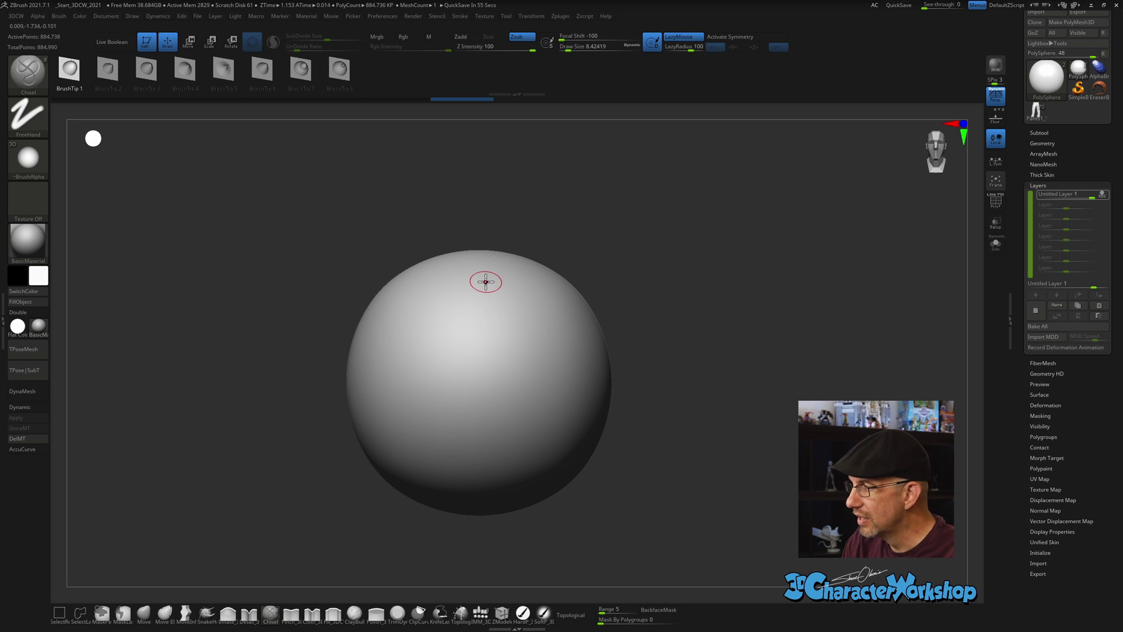
Chisel a loop, two vertical grooves and a curving stroke across them into the sphere.
mouse_move(485, 282)
mouse_down()
mouse_move(423, 329)
mouse_move(400, 371)
mouse_move(396, 404)
mouse_move(437, 452)
mouse_move(472, 451)
mouse_move(510, 418)
mouse_move(514, 368)
mouse_move(490, 323)
mouse_move(458, 296)
mouse_move(373, 261)
mouse_up()
drag(524, 313, 522, 407)
drag(552, 326, 549, 448)
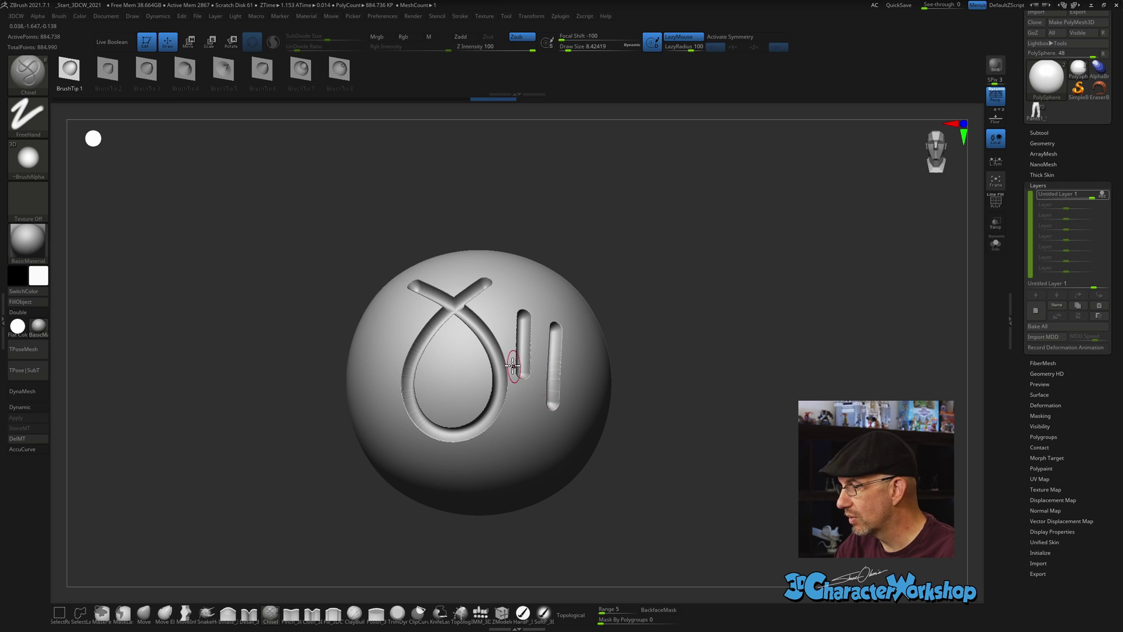
mouse_move(448, 356)
mouse_down()
mouse_move(508, 329)
mouse_move(570, 341)
mouse_move(591, 361)
mouse_move(588, 442)
mouse_up()
mouse_move(727, 473)
mouse_down()
mouse_move(717, 499)
mouse_move(756, 506)
mouse_move(745, 469)
mouse_move(733, 474)
mouse_up()
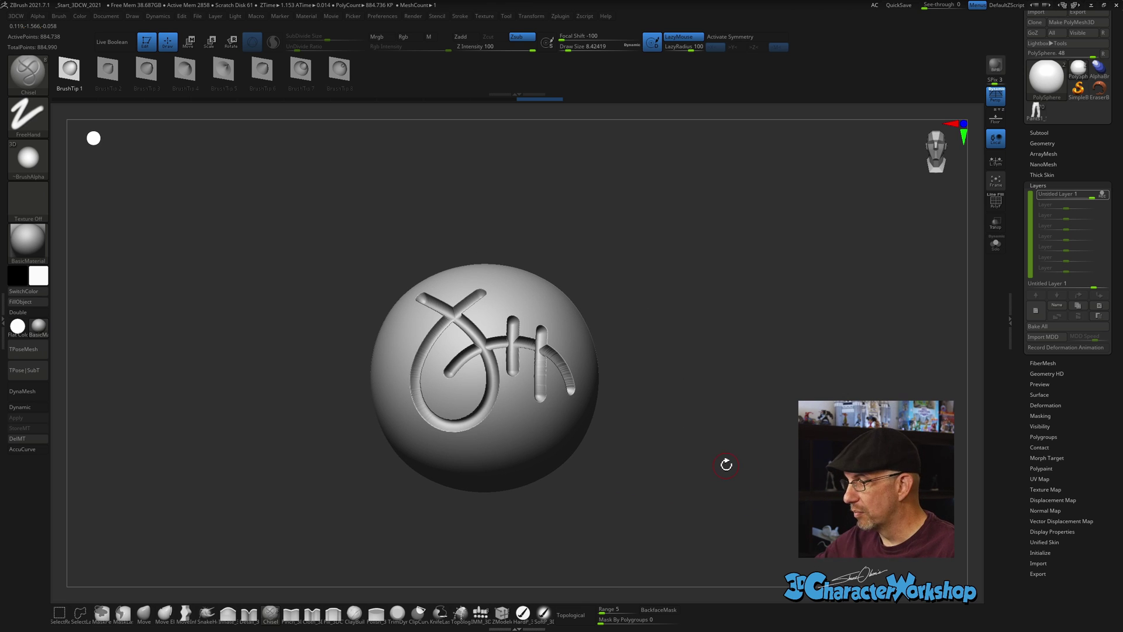
drag(684, 391, 678, 421)
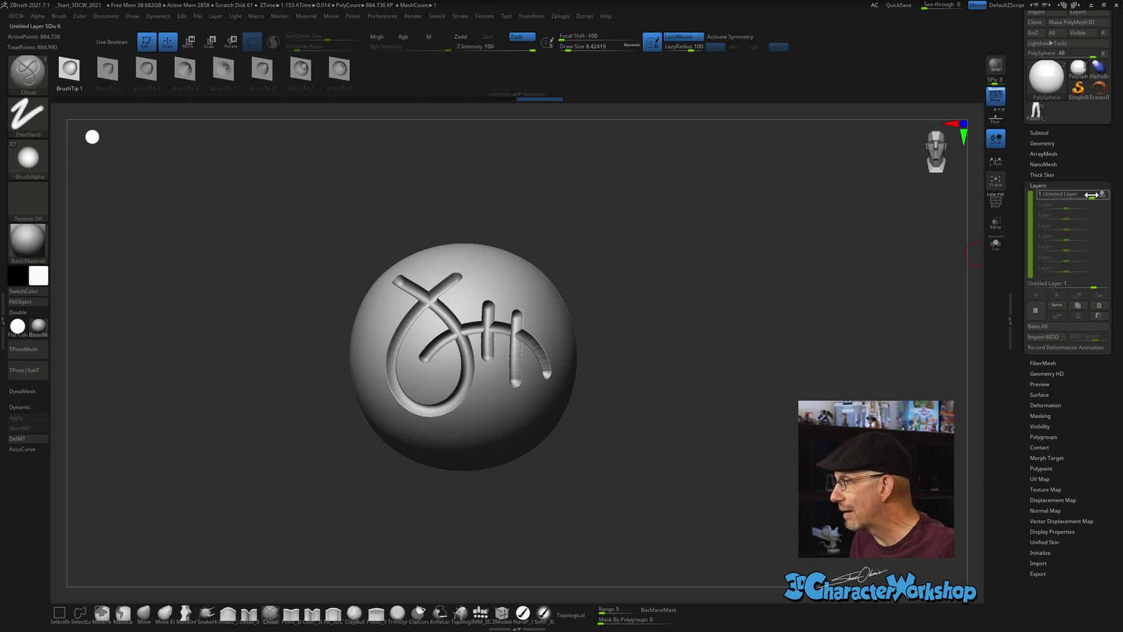
drag(1091, 195, 1088, 194)
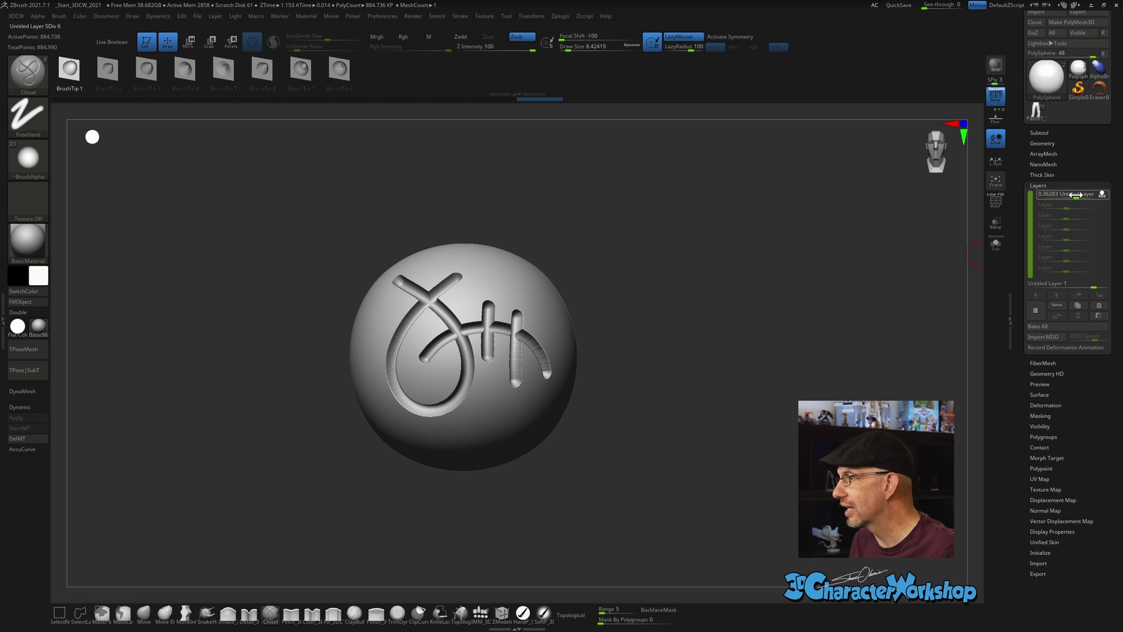
mouse_move(1088, 195)
mouse_down()
mouse_move(1071, 195)
mouse_move(1085, 197)
mouse_up()
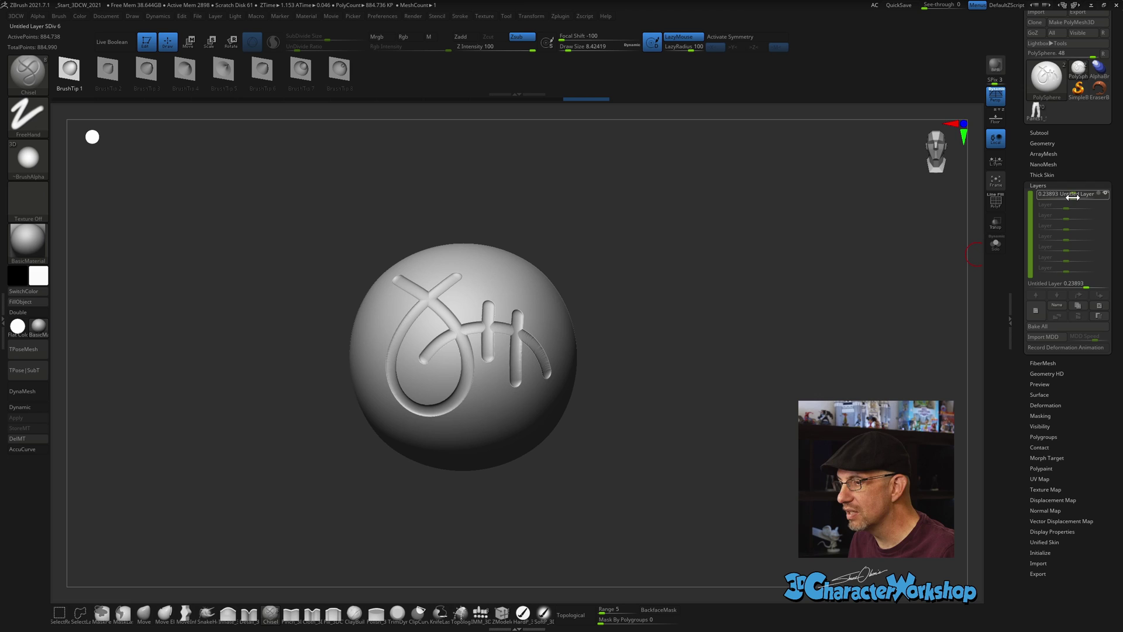
drag(1072, 197, 1074, 197)
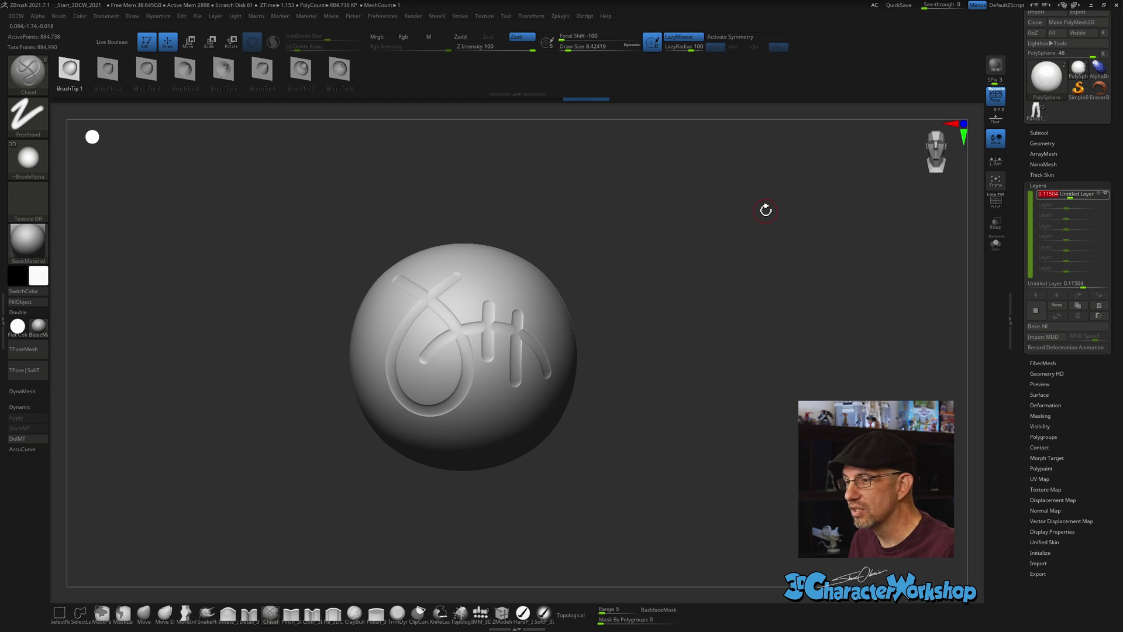
mouse_move(766, 210)
mouse_down()
mouse_move(747, 228)
mouse_move(739, 221)
mouse_move(782, 223)
mouse_up()
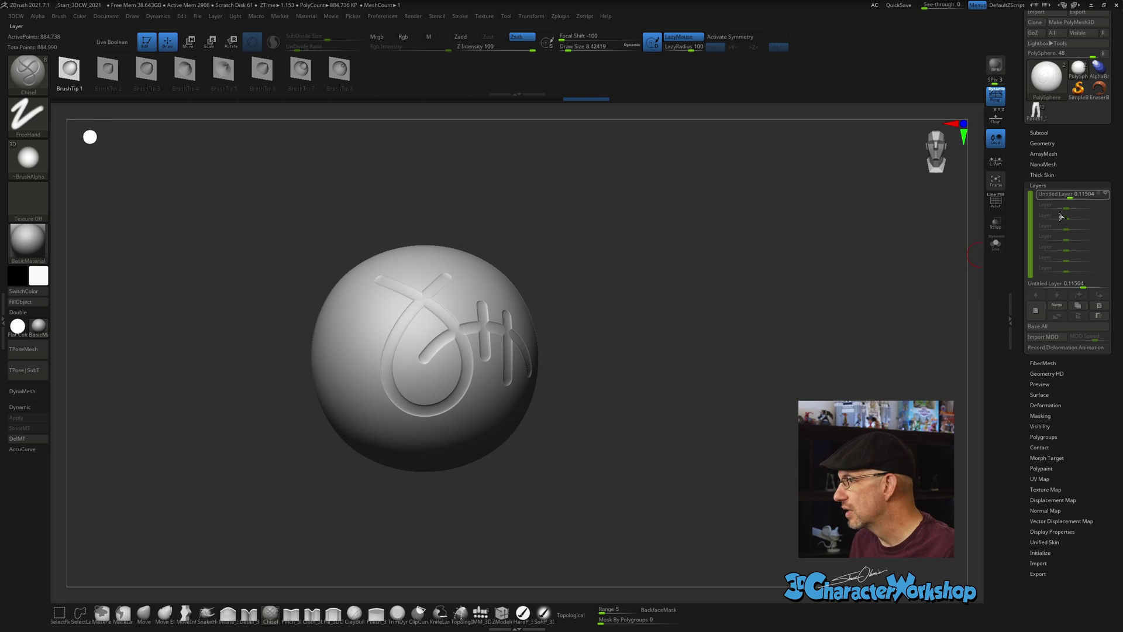
mouse_move(1065, 196)
drag(1068, 196, 1057, 196)
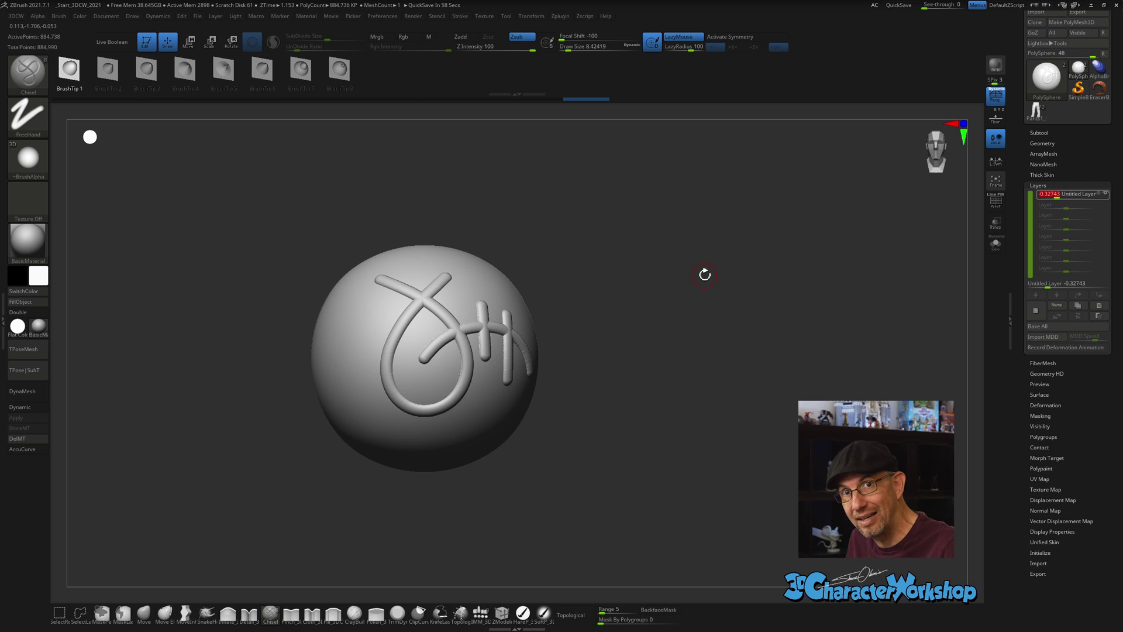
drag(581, 303, 604, 288)
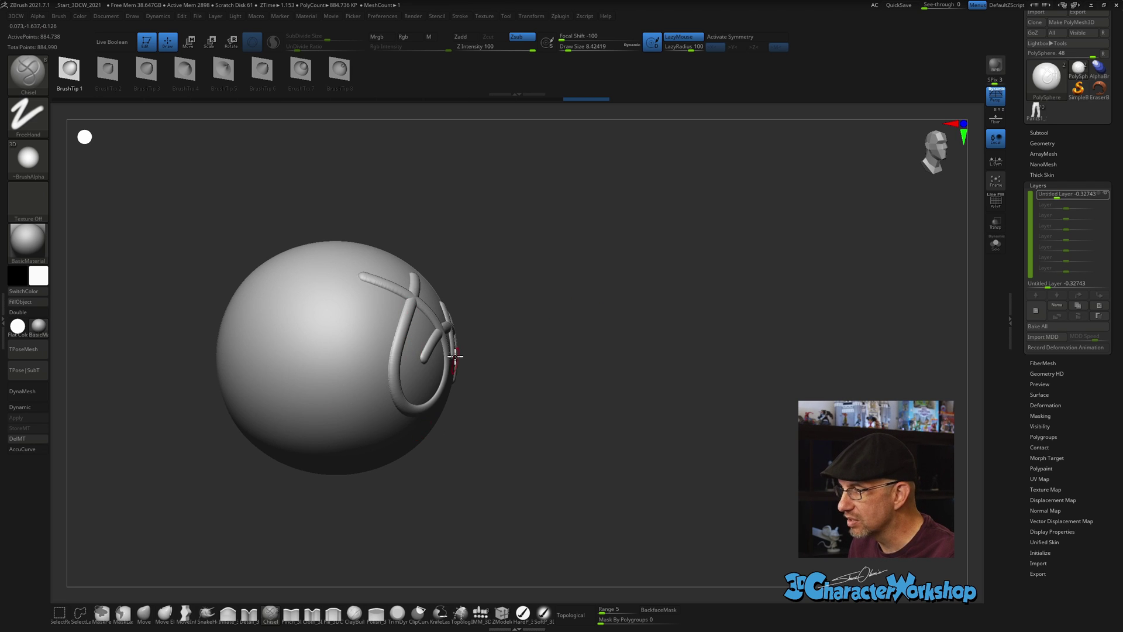
drag(455, 355, 599, 288)
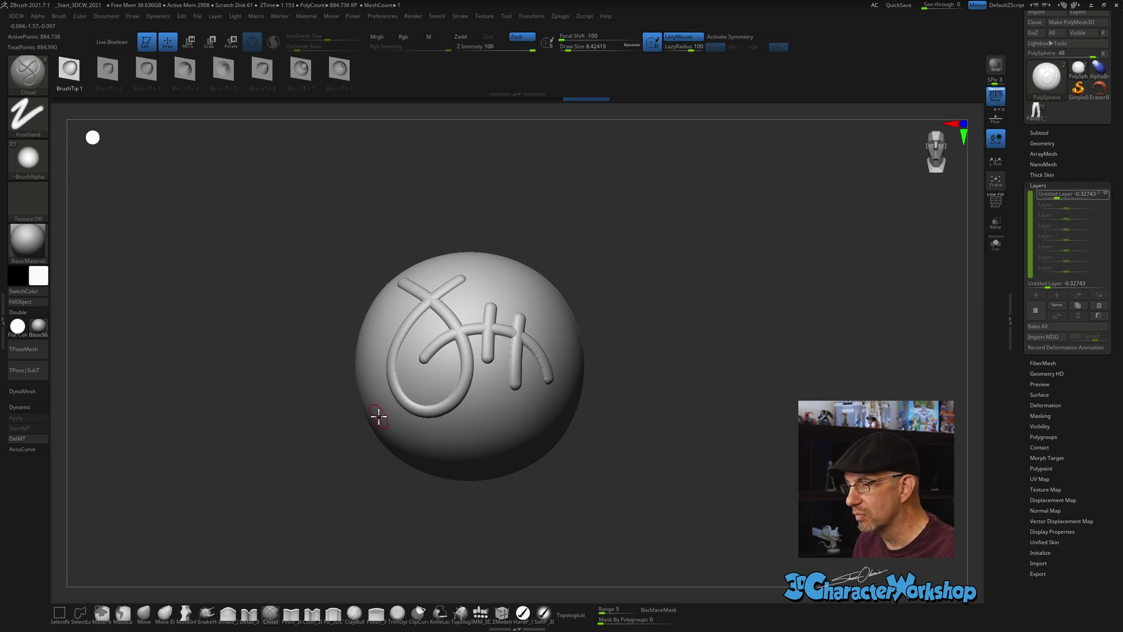
alt+drag(727, 306, 711, 302)
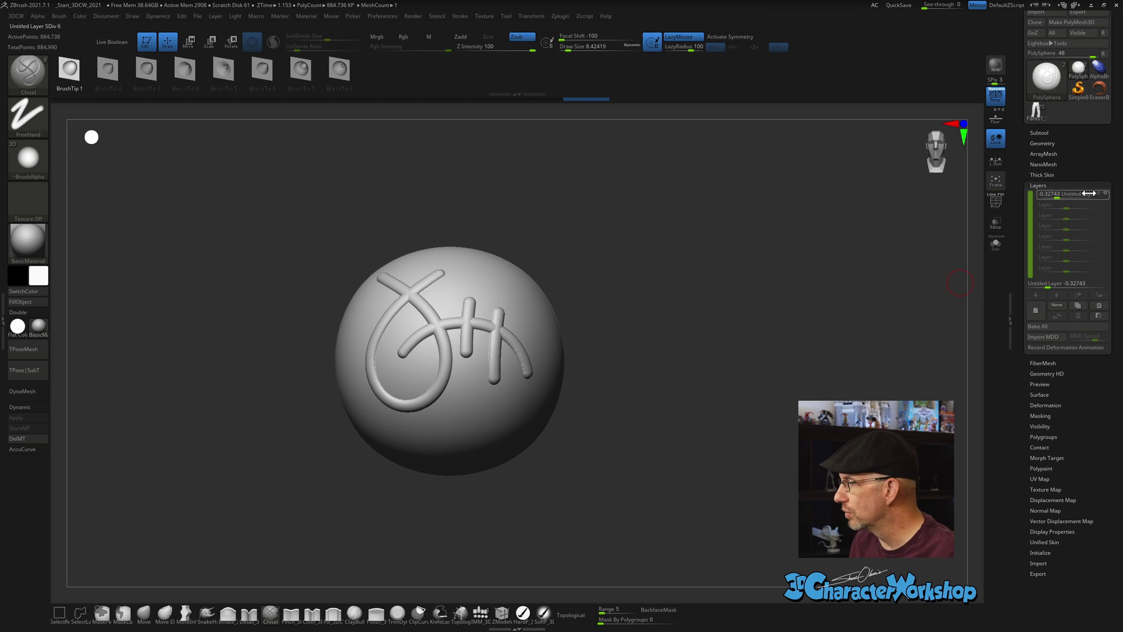
drag(1056, 194, 1092, 195)
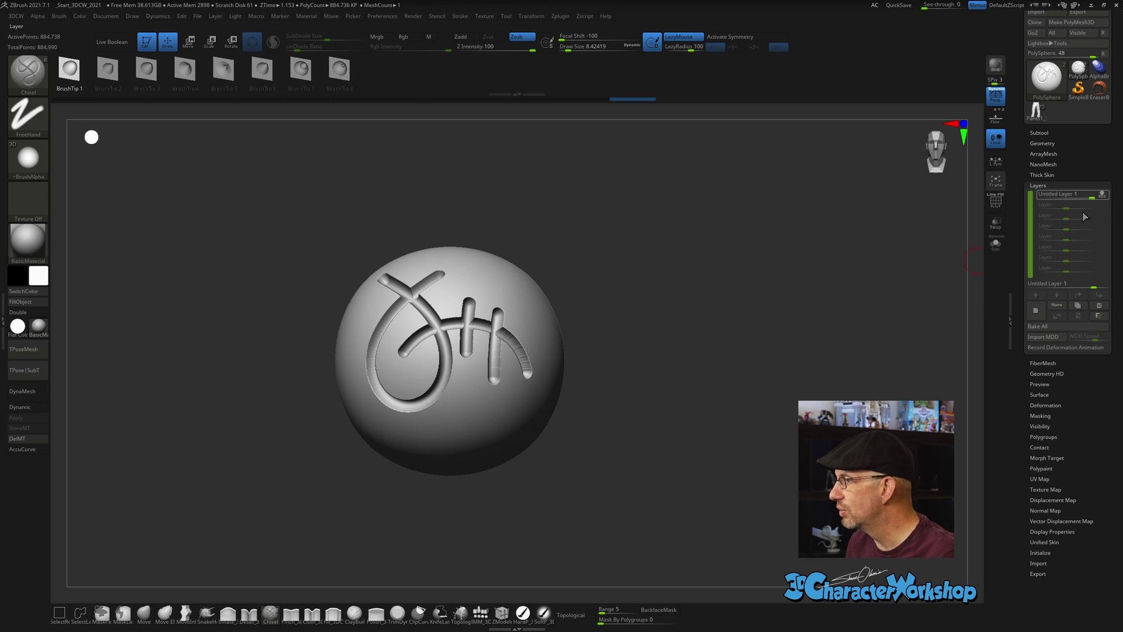
Select the Morph brush with the B, M, G brush palette shortcut.
drag(660, 268, 665, 269)
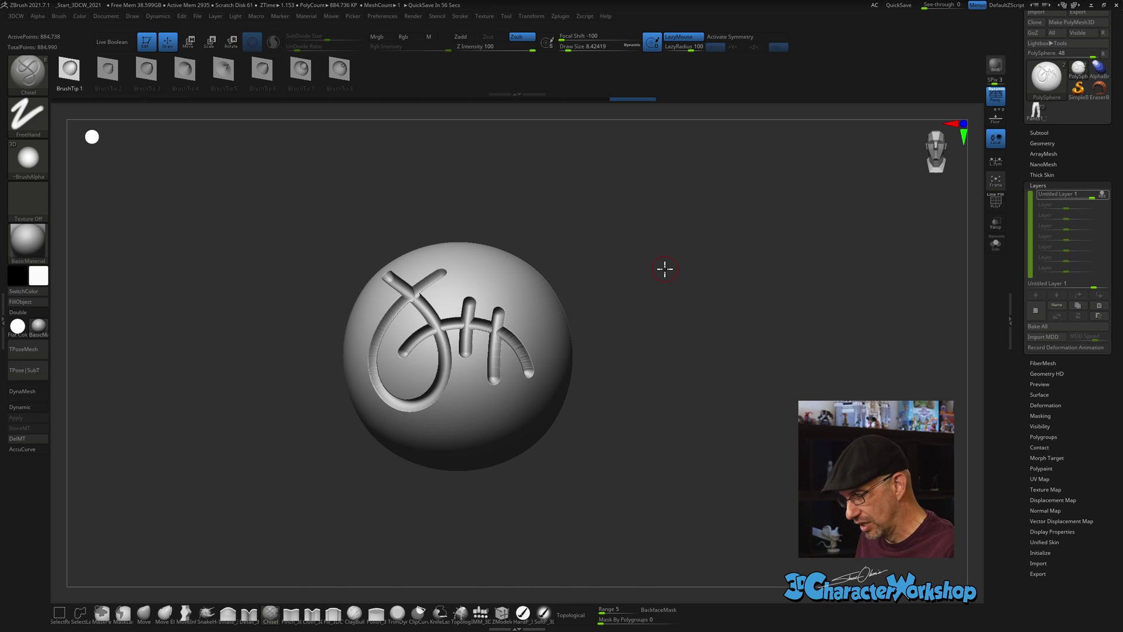
key(b)
key(m)
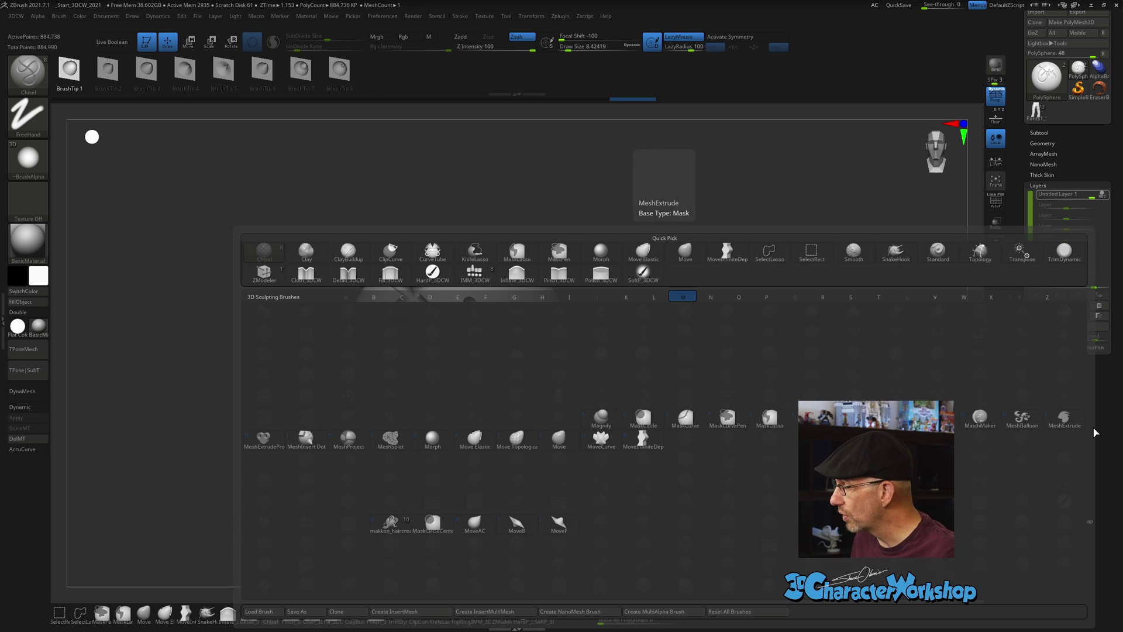
click(757, 424)
key(b)
key(m)
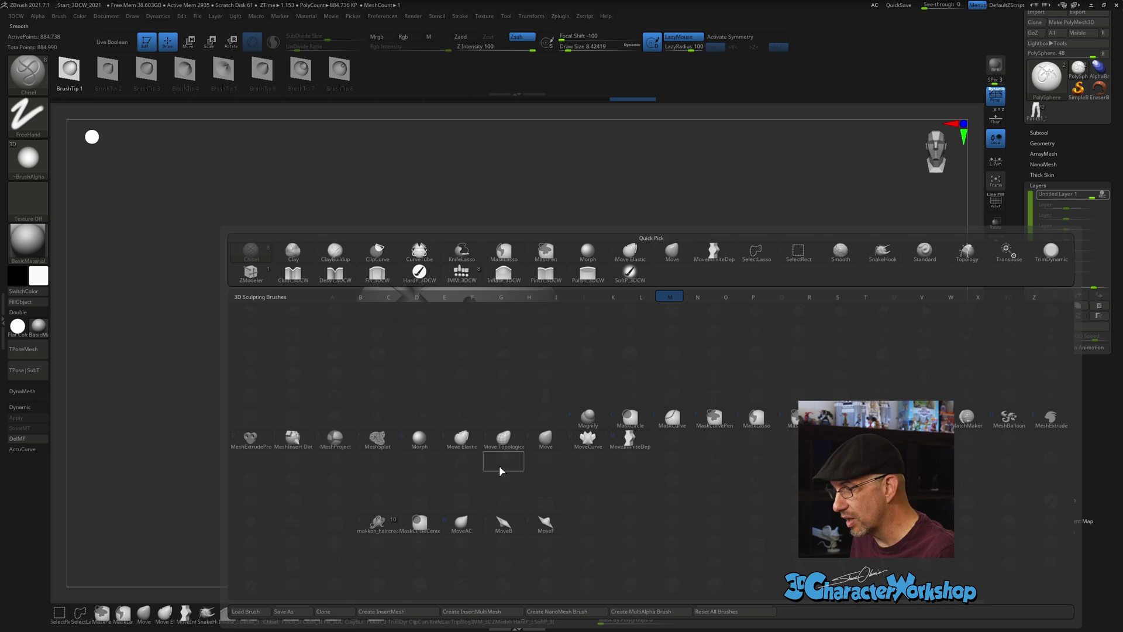
mouse_move(425, 447)
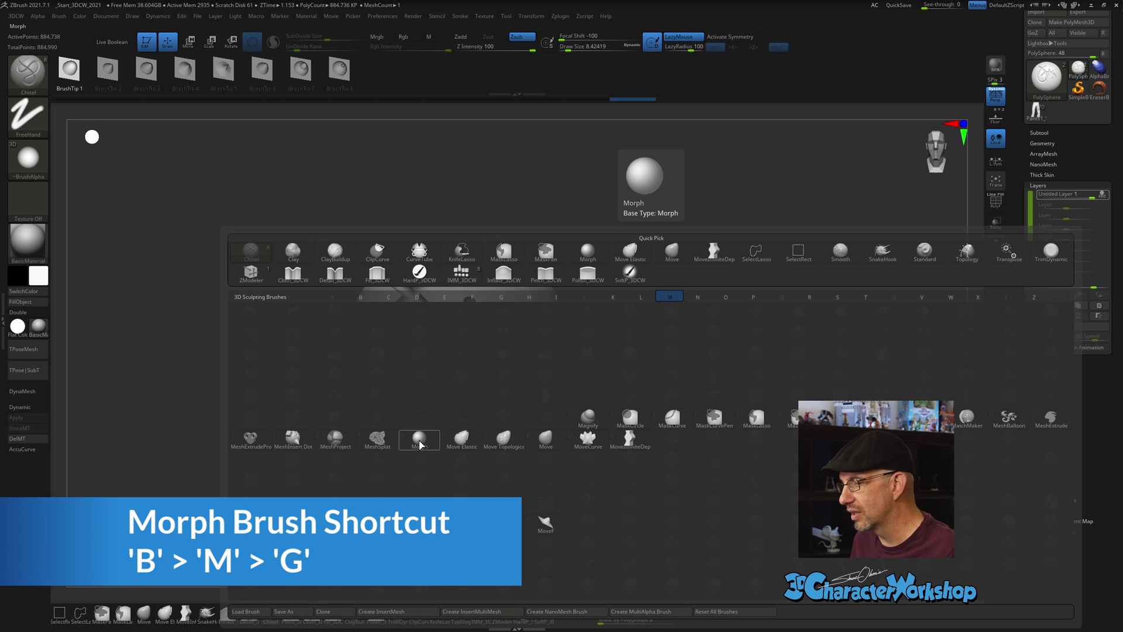
key(g)
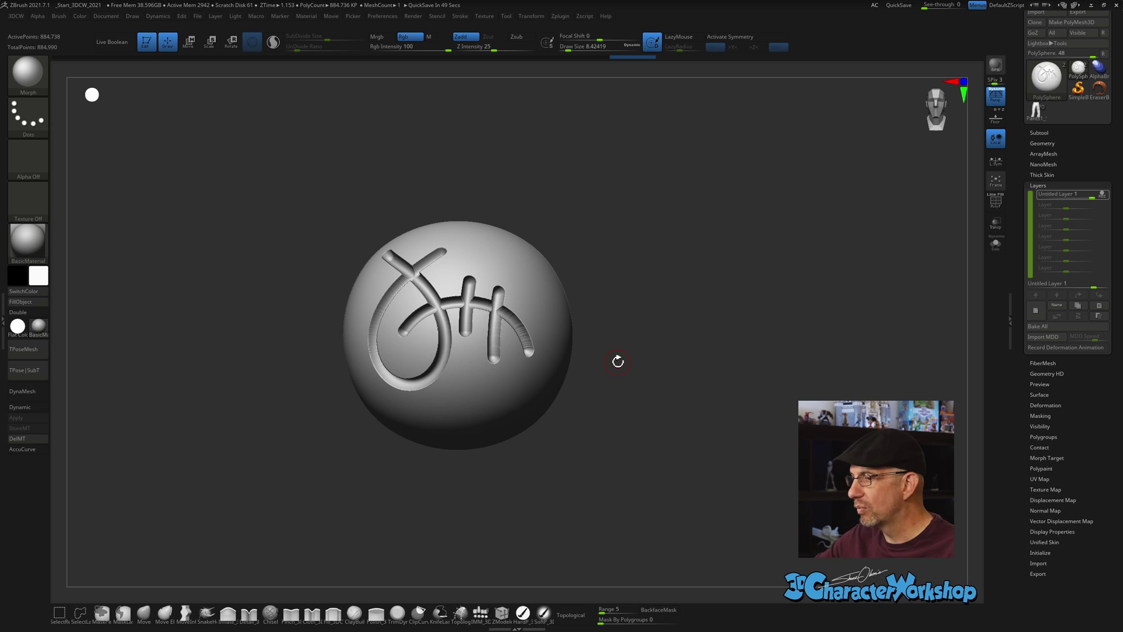
Zoom in on the design and set the Morph brush Draw Size to about 5.
drag(618, 362, 599, 345)
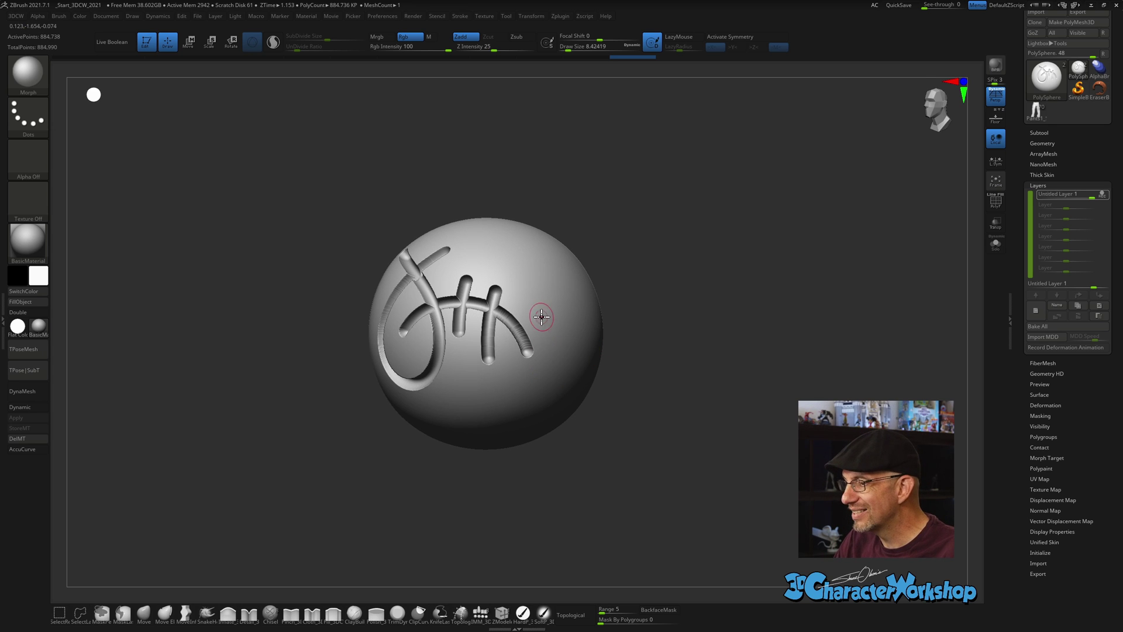
scroll(536, 271, up, 5)
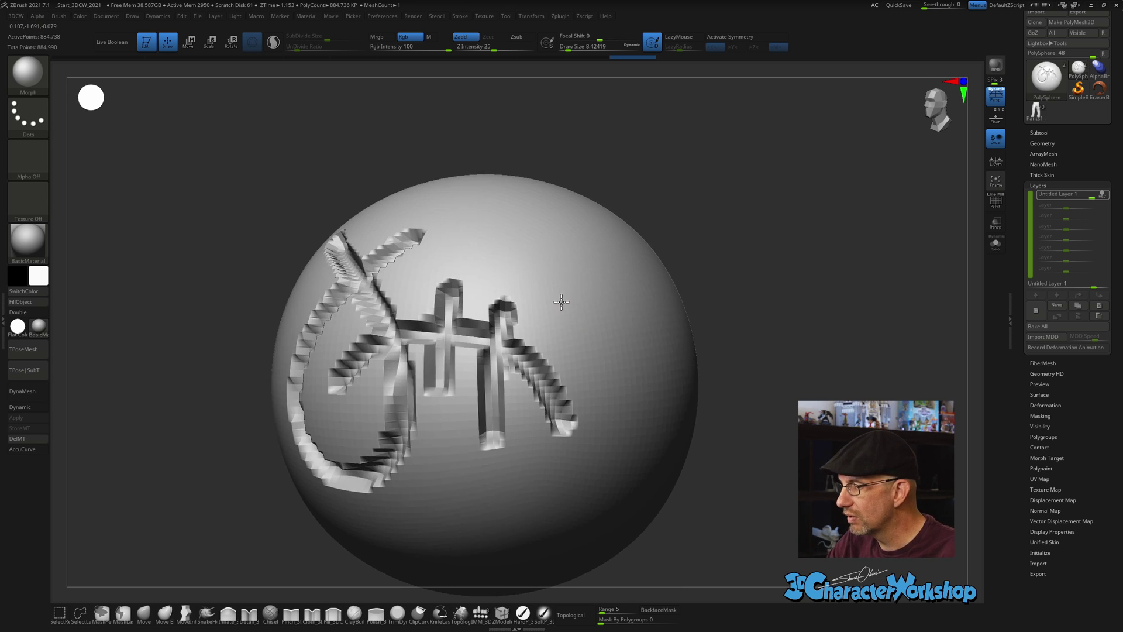
key(s)
click(489, 308)
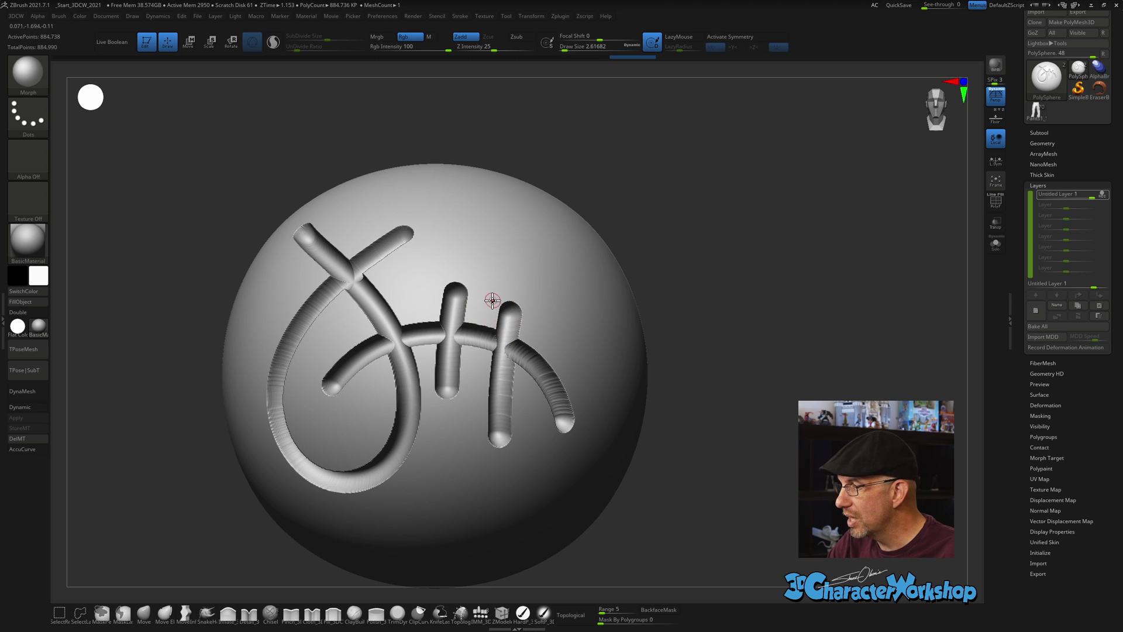
key(shift+d)
key(d)
key(s)
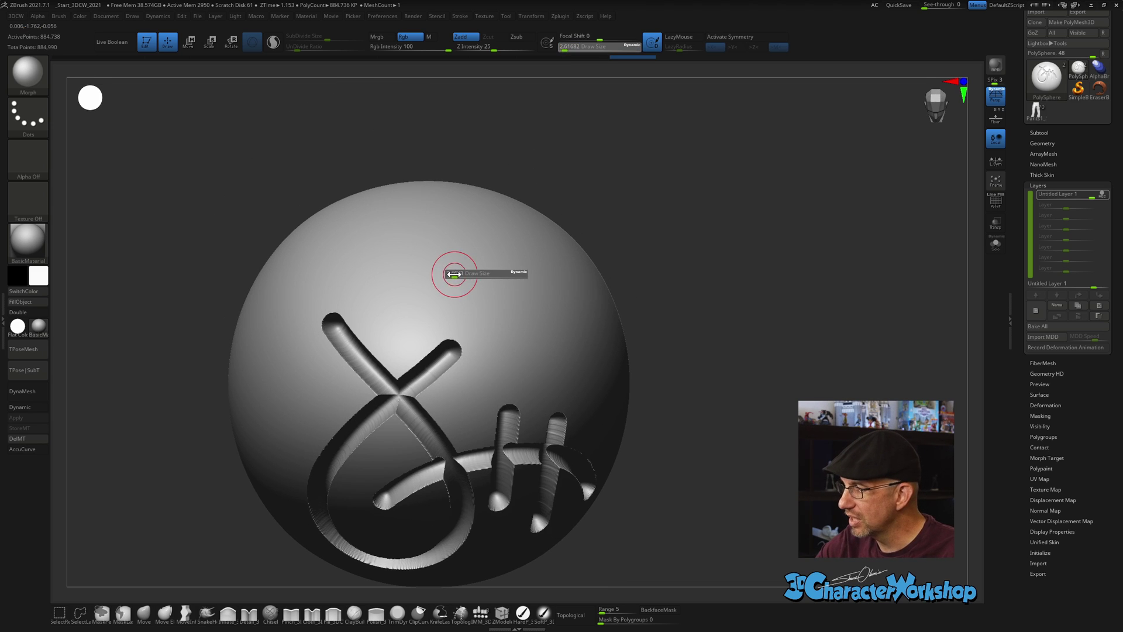
click(449, 274)
Morph the X's upper-right arm tip shorter, redoing one undone trial stroke.
mouse_move(455, 346)
mouse_down()
mouse_move(451, 368)
mouse_move(463, 361)
mouse_up()
key(ctrl+z)
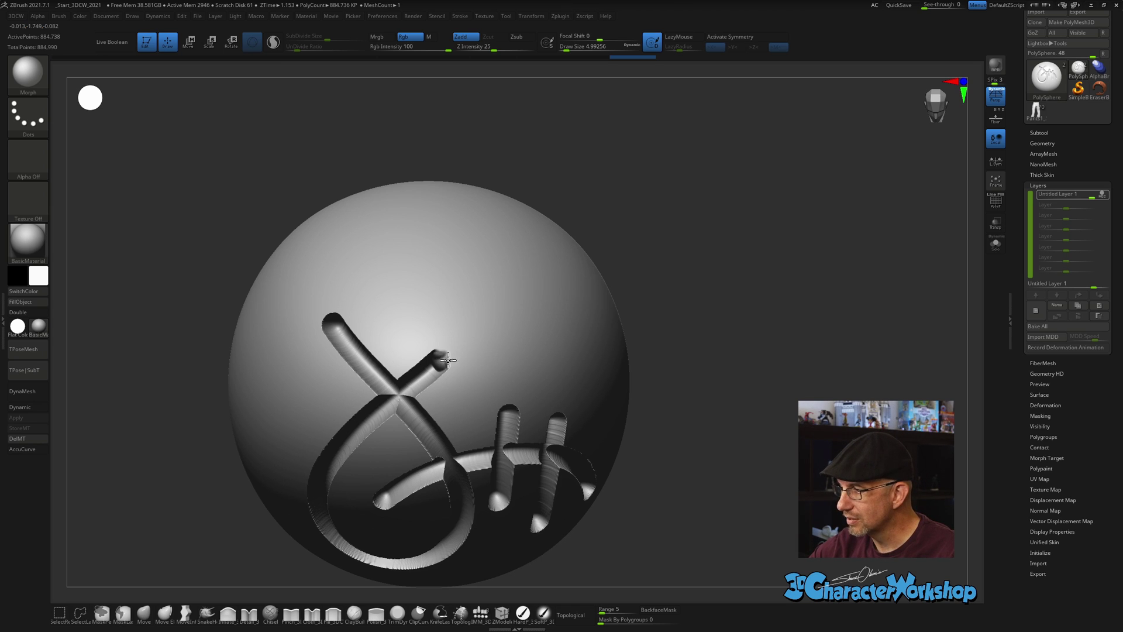
drag(448, 359, 442, 365)
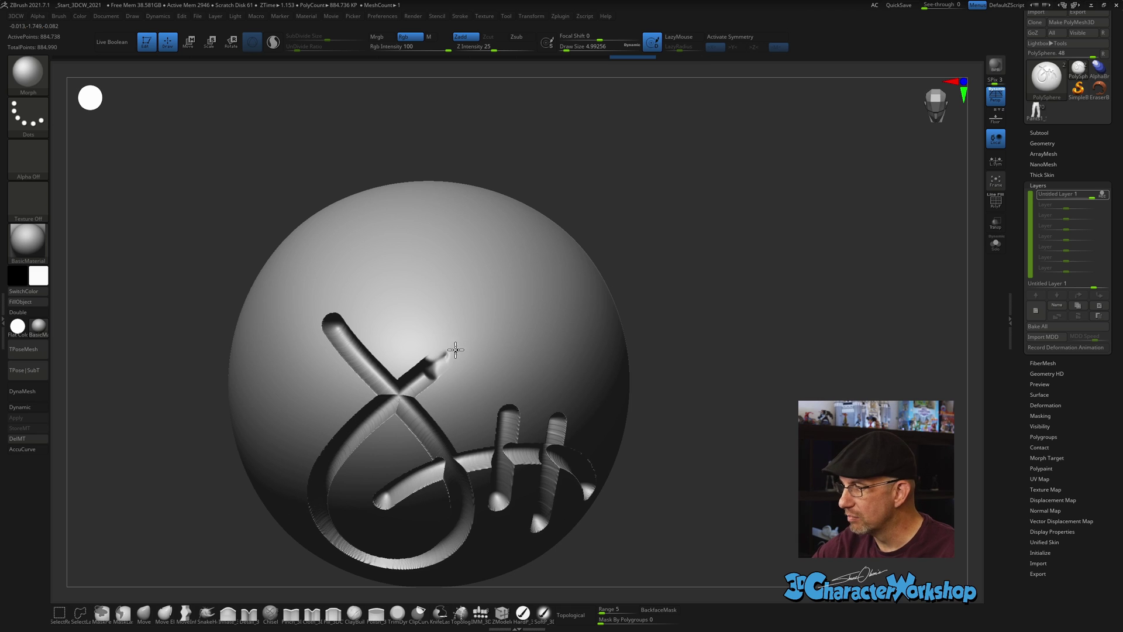
mouse_move(456, 350)
right_down()
mouse_move(479, 328)
mouse_move(449, 360)
right_up()
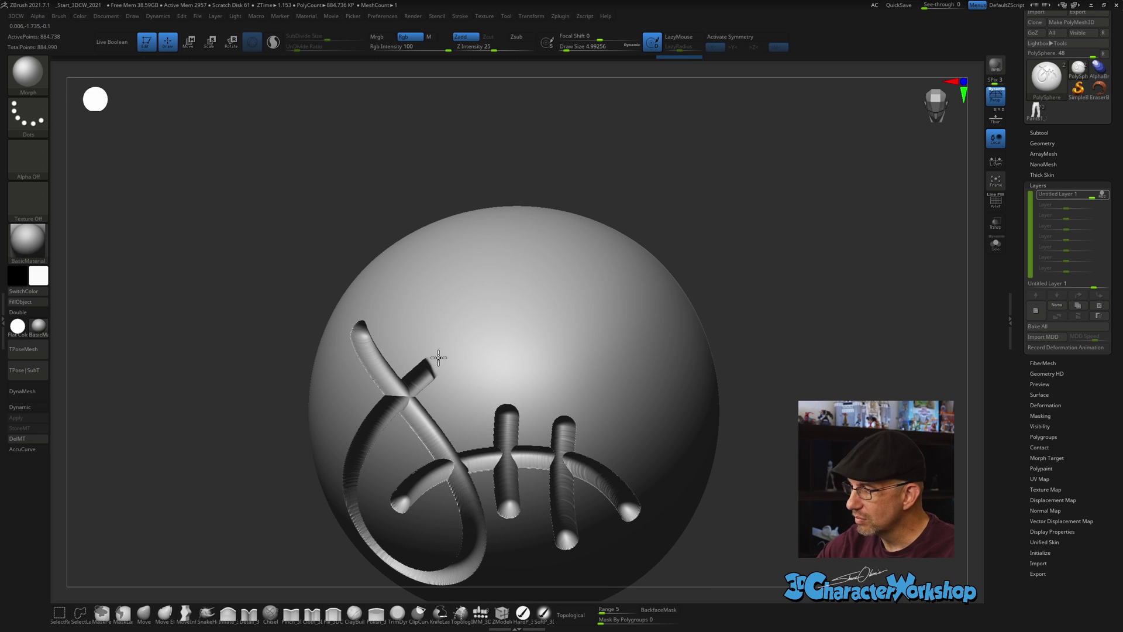
mouse_move(519, 343)
right_down()
mouse_move(531, 333)
mouse_move(525, 324)
mouse_move(526, 350)
mouse_move(484, 381)
right_up()
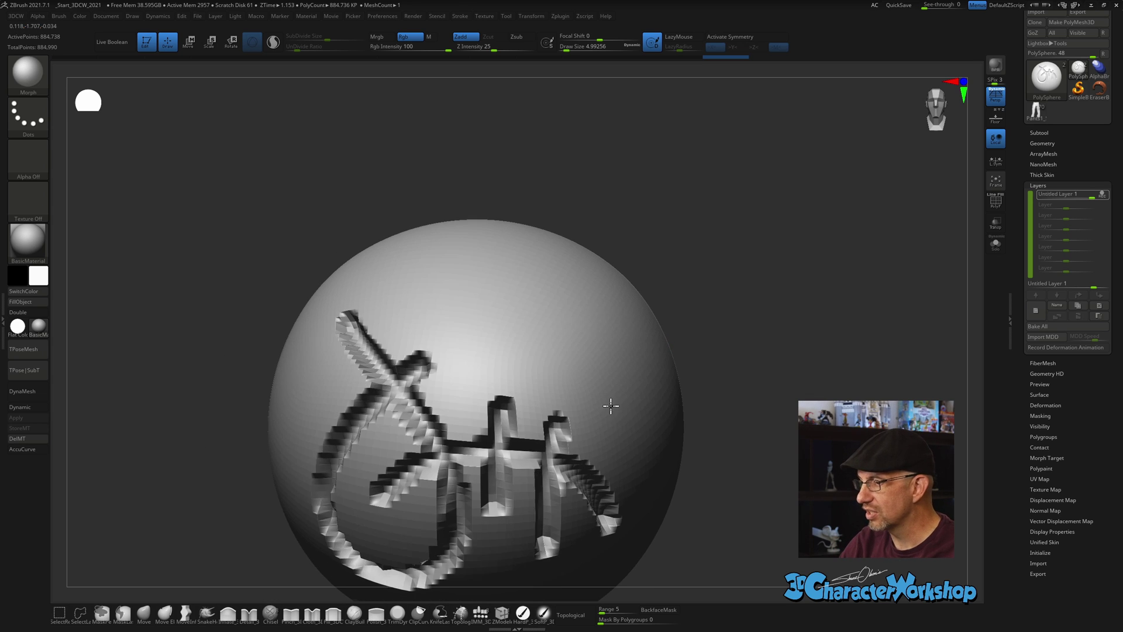
alt+right_drag(624, 388, 501, 381)
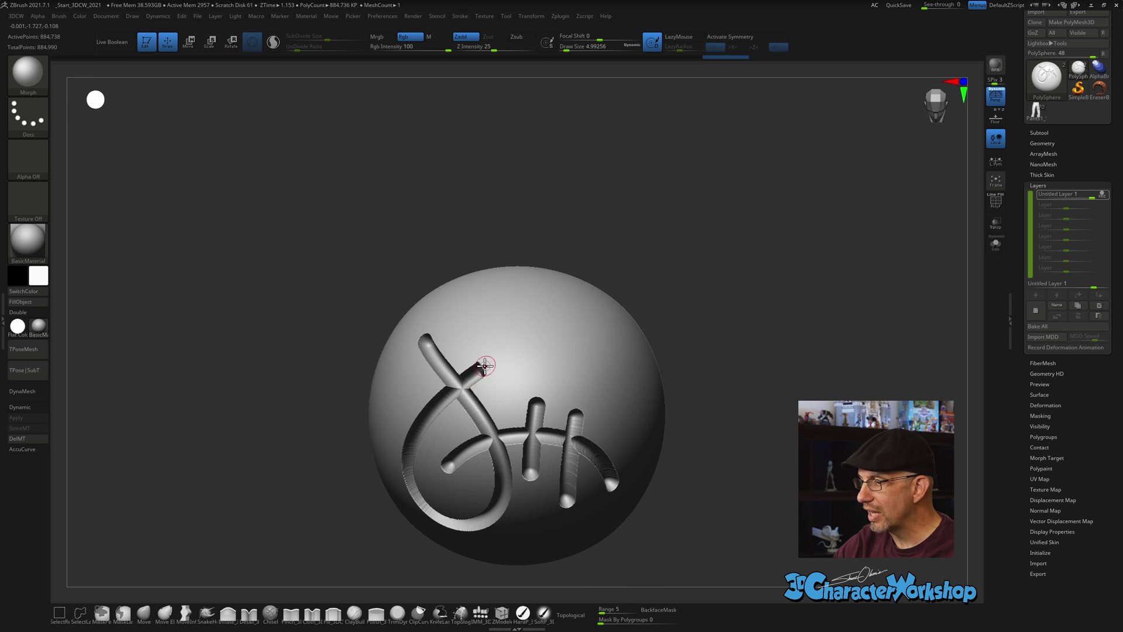
Raise Draw Size to about 15.5, try flattening the middle stroke, then undo it.
key(s)
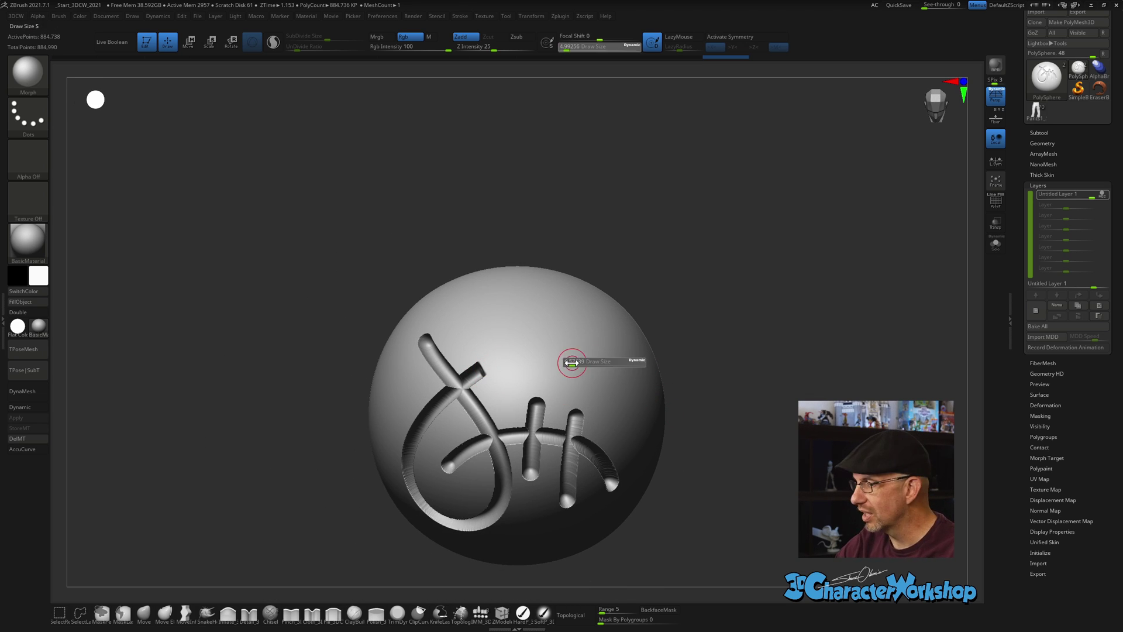
drag(566, 359, 574, 382)
alt+right_drag(573, 382, 560, 302)
mouse_move(560, 302)
shift+mouse_down()
mouse_move(561, 343)
mouse_move(550, 285)
mouse_move(511, 434)
mouse_move(522, 307)
mouse_move(504, 411)
mouse_move(491, 375)
mouse_move(468, 398)
mouse_move(514, 326)
shift+mouse_up()
mouse_move(726, 409)
mouse_down()
mouse_move(781, 445)
mouse_move(684, 467)
mouse_up()
key(ctrl+z)
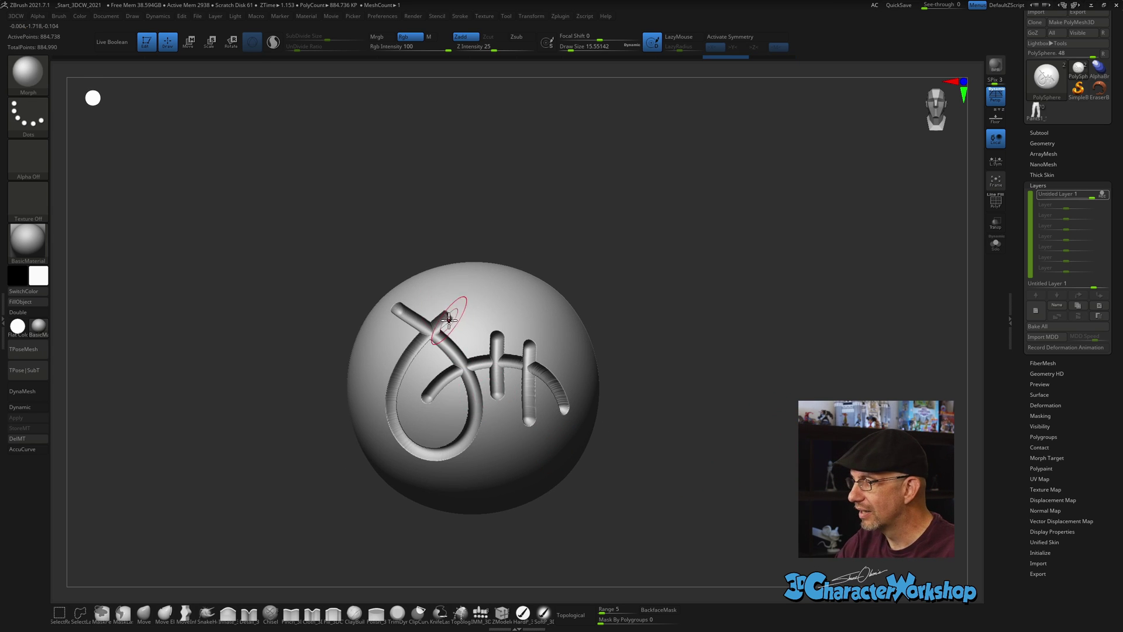
drag(657, 318, 695, 375)
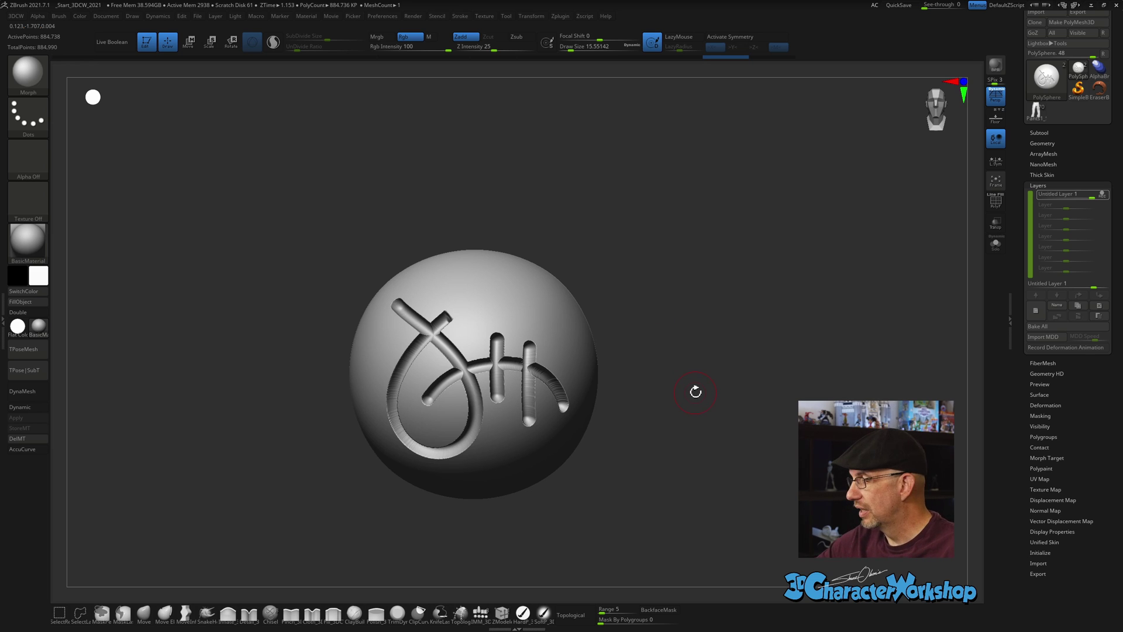
Set Draw Size to 136 and lower the Smooth brush strength to 47.
alt+drag(682, 331, 668, 330)
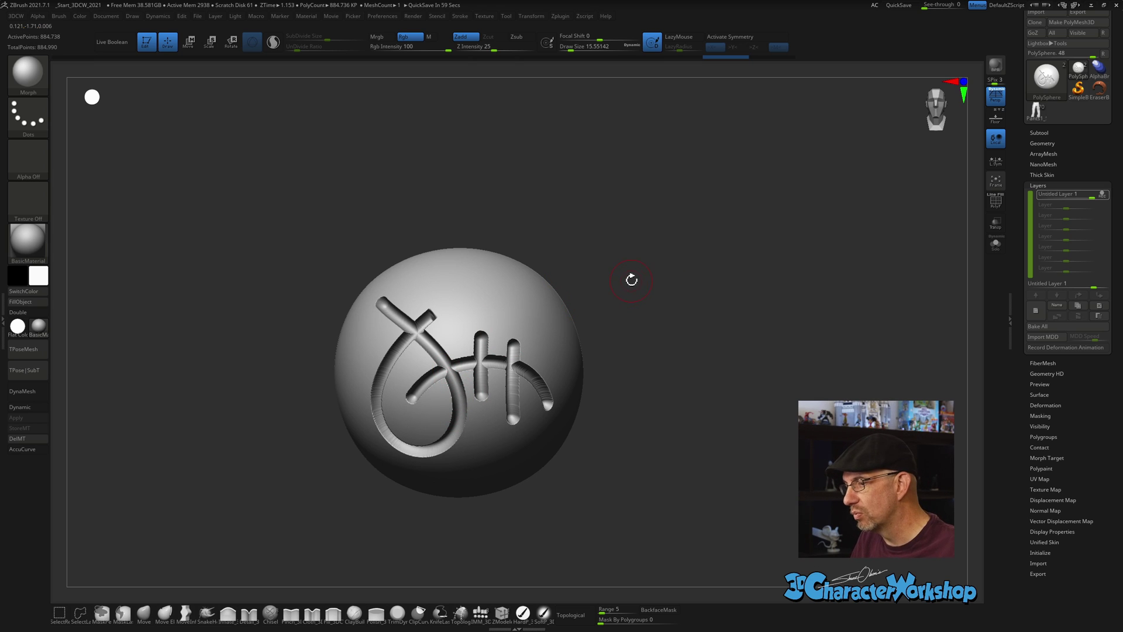
key(s)
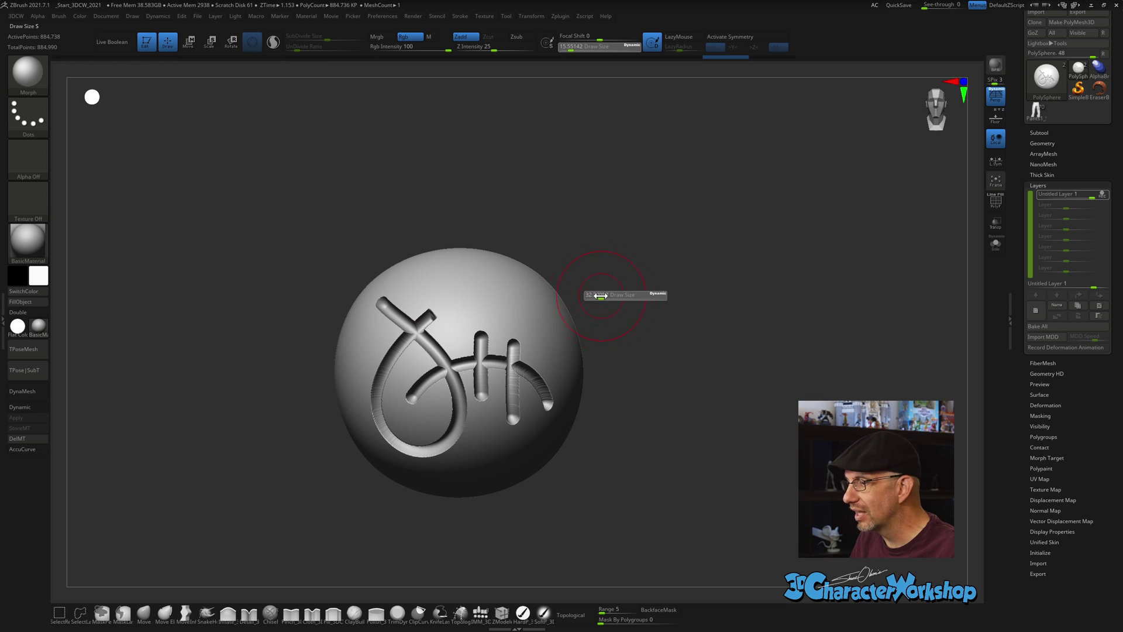
drag(601, 295, 613, 295)
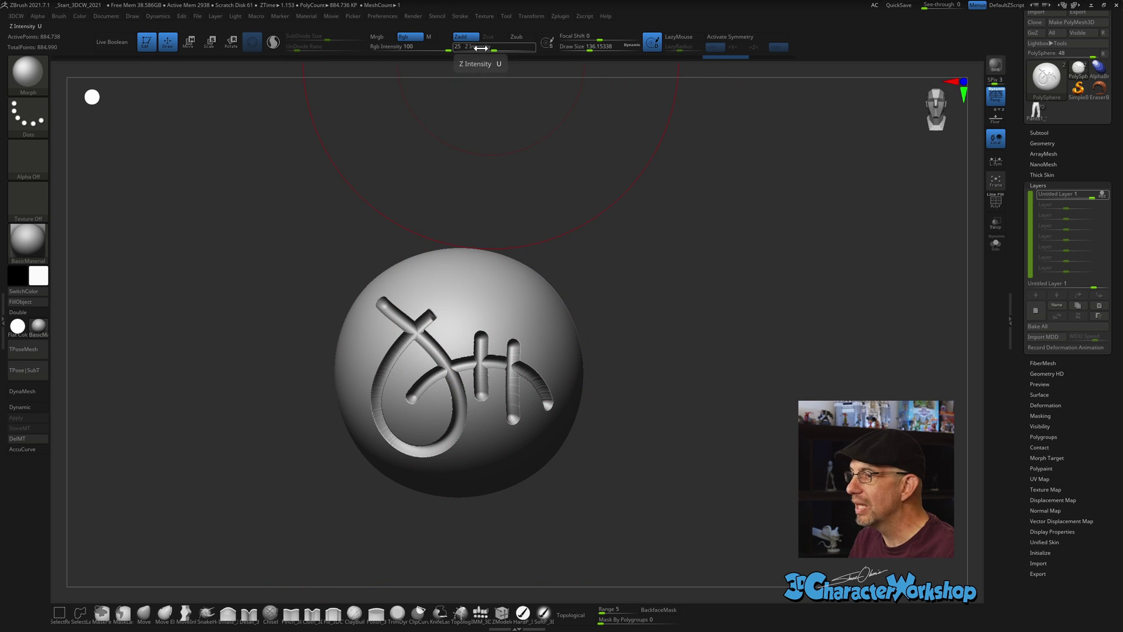
key(shift)
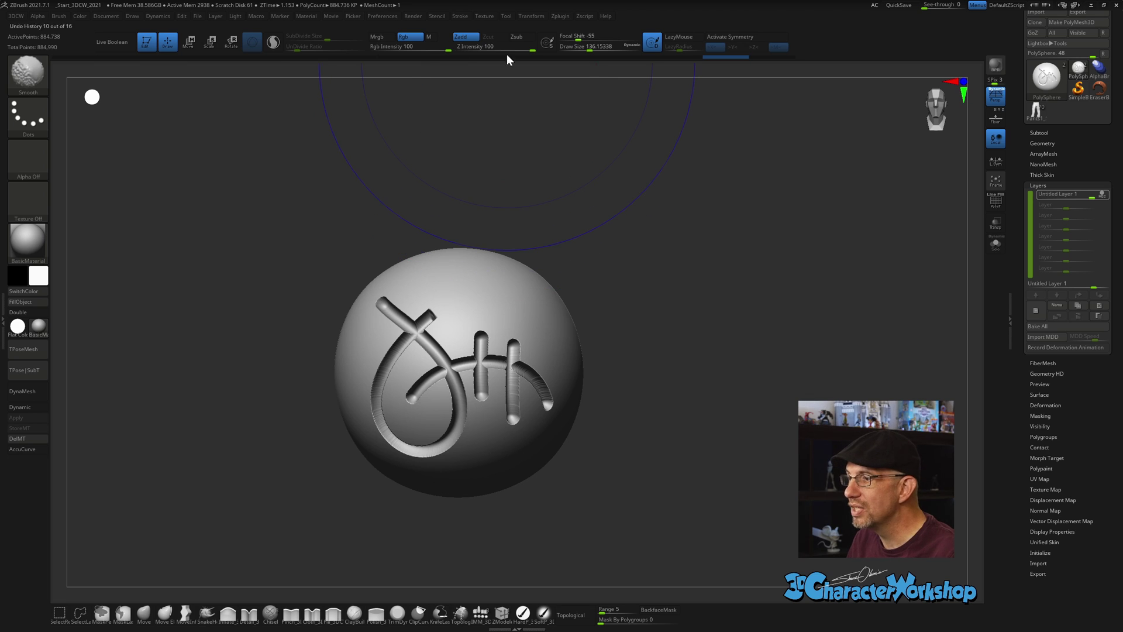
drag(515, 47, 526, 48)
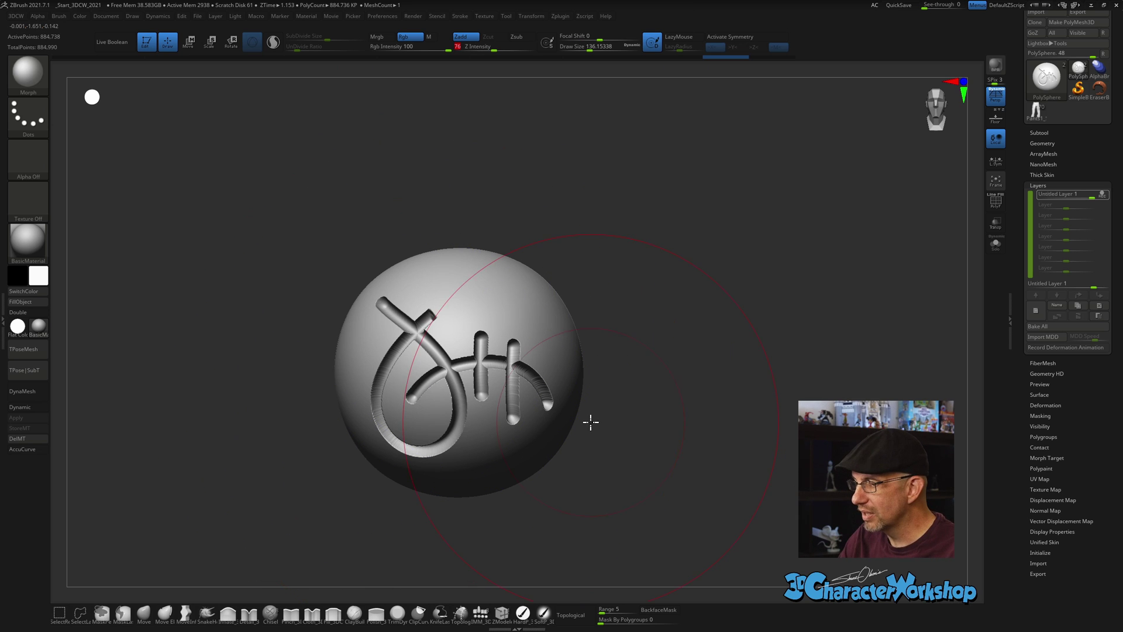
Smooth across the carved lines, set Draw Size to about 9.45, and inspect the sphere.
key(shift)
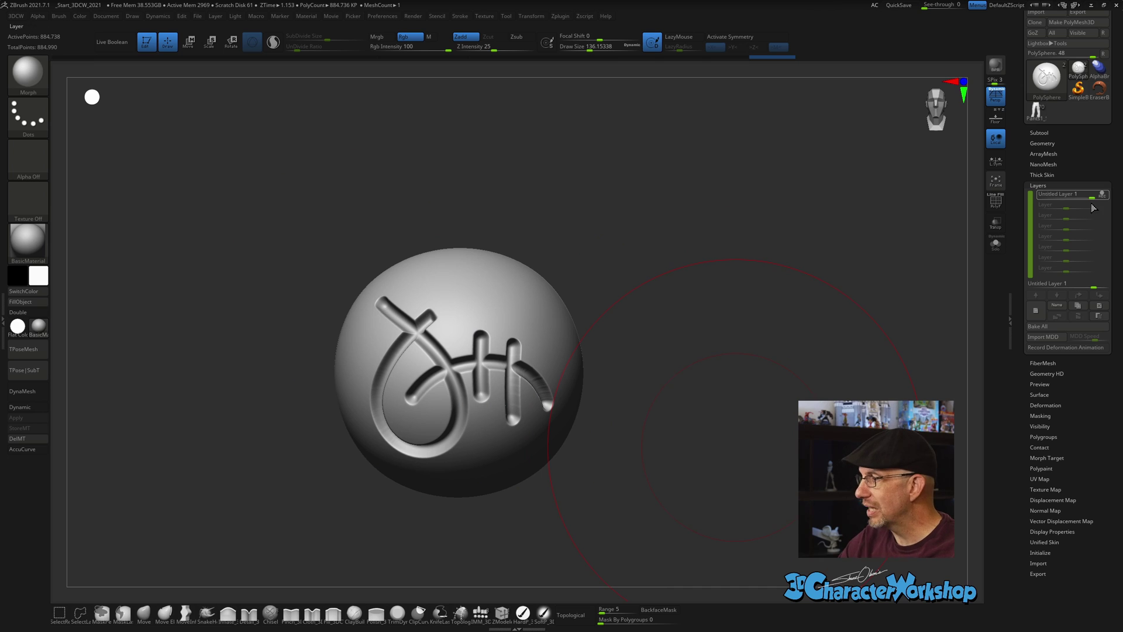
mouse_move(1102, 198)
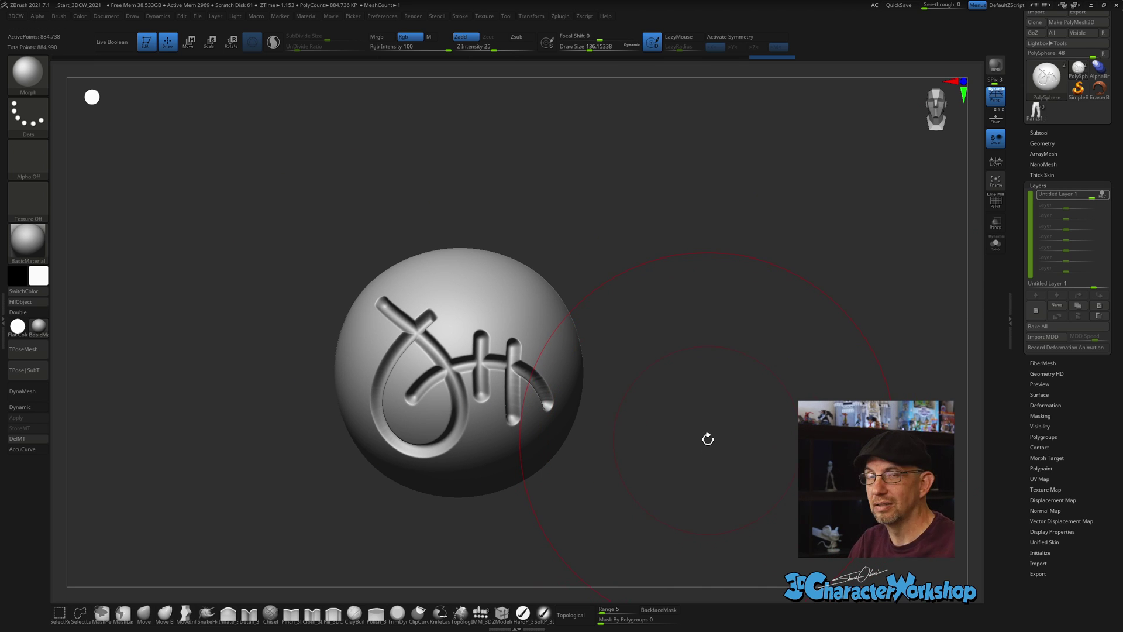
mouse_move(700, 421)
mouse_down()
mouse_move(690, 414)
mouse_move(727, 429)
mouse_move(661, 467)
mouse_move(672, 419)
mouse_move(667, 444)
mouse_move(536, 472)
mouse_up()
key(shift)
key(s)
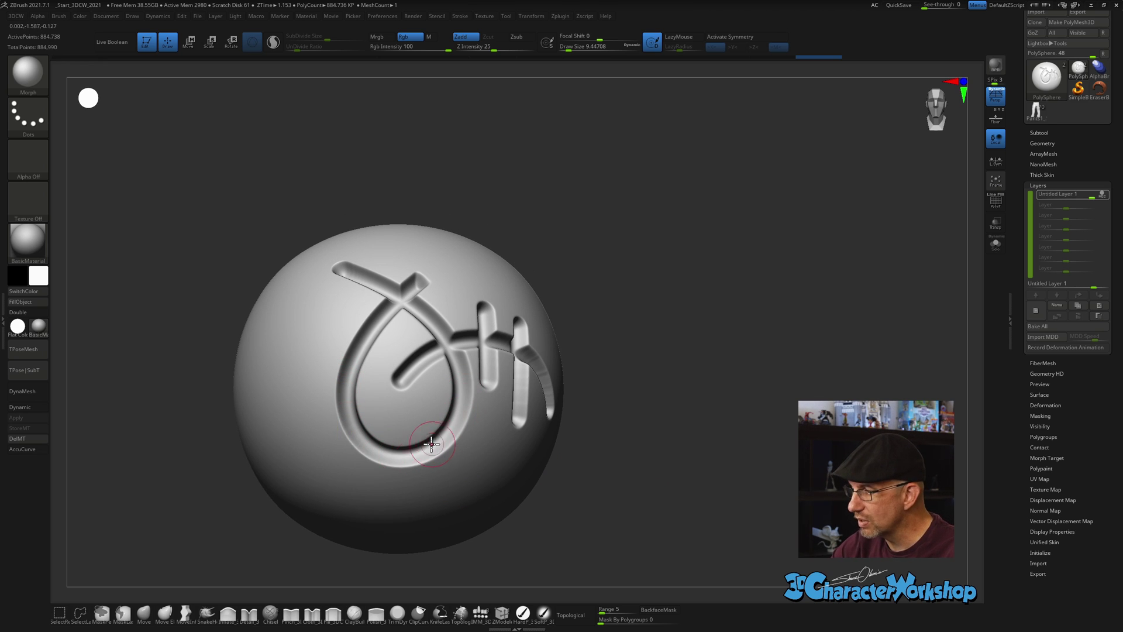
mouse_move(620, 433)
mouse_down()
mouse_move(657, 447)
mouse_move(702, 508)
mouse_move(675, 479)
mouse_up()
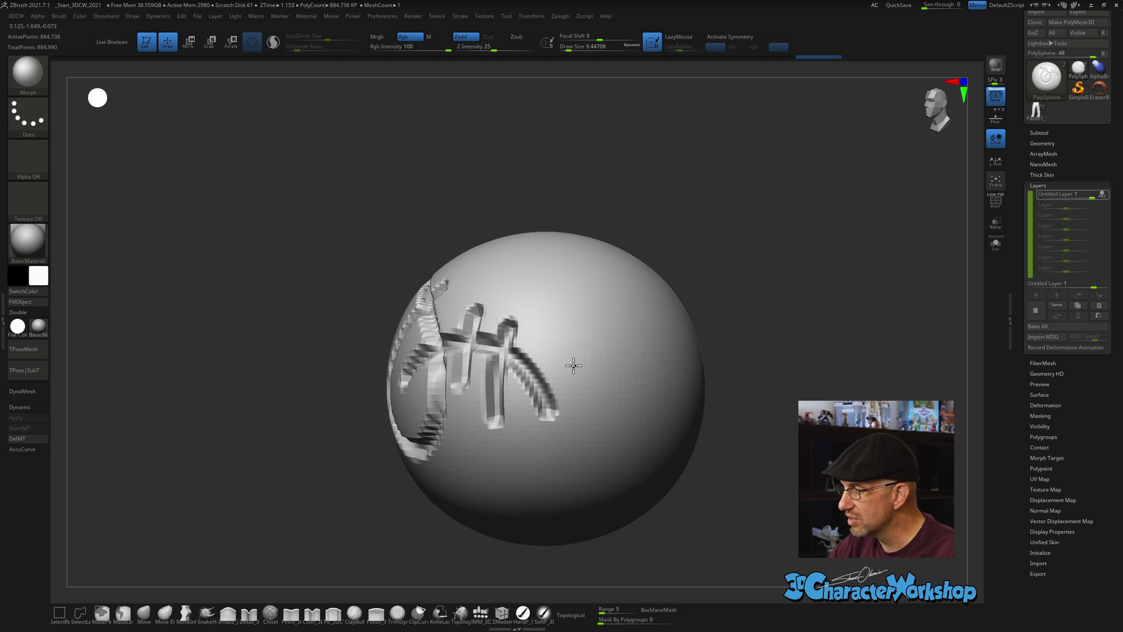
drag(573, 366, 550, 404)
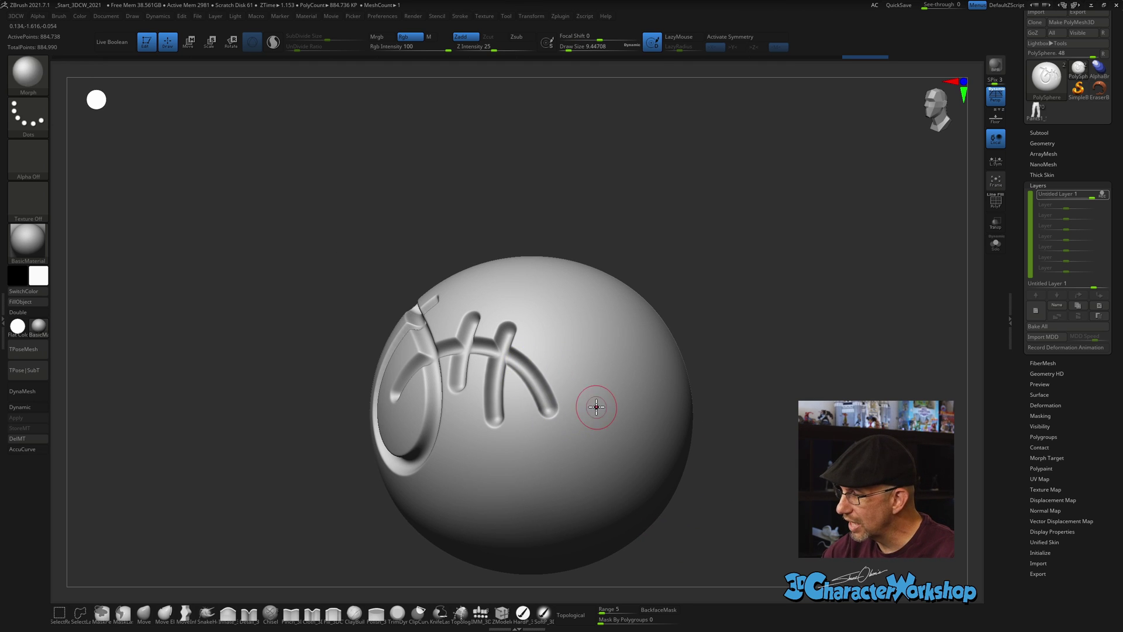
drag(722, 443, 708, 335)
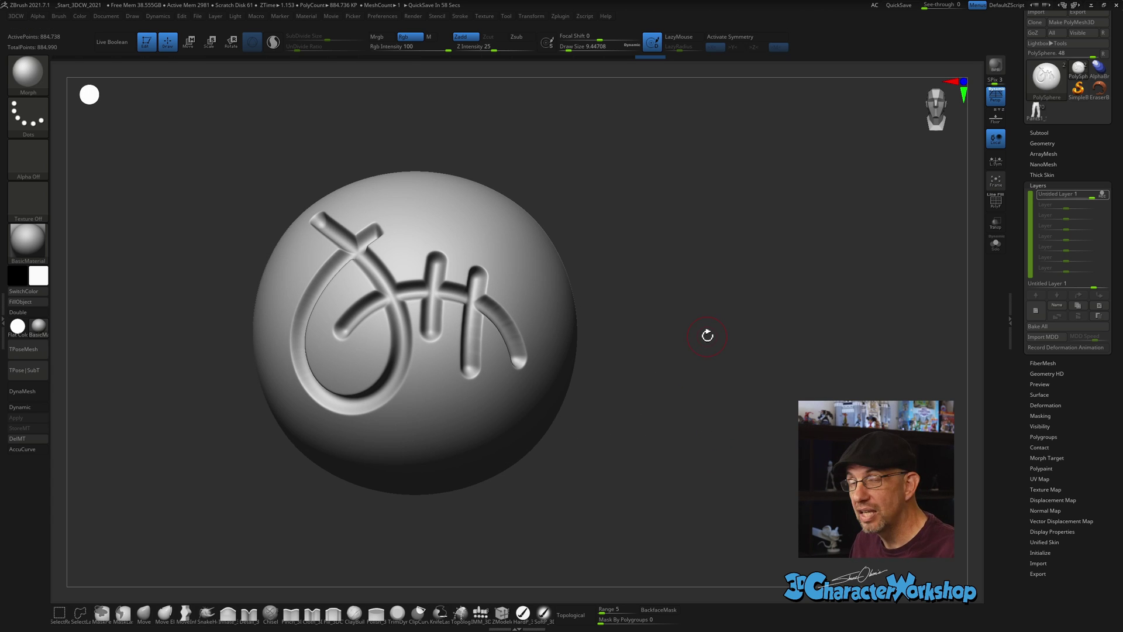